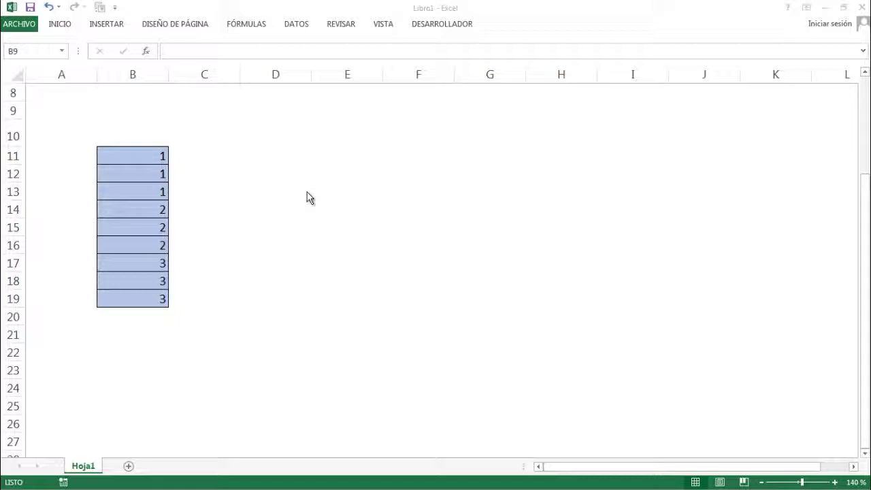
- Examine the repeating number series in B11:B19 and its first group of equal values in B11:B13
{"action": "left_click", "coordinate": [140, 158]}
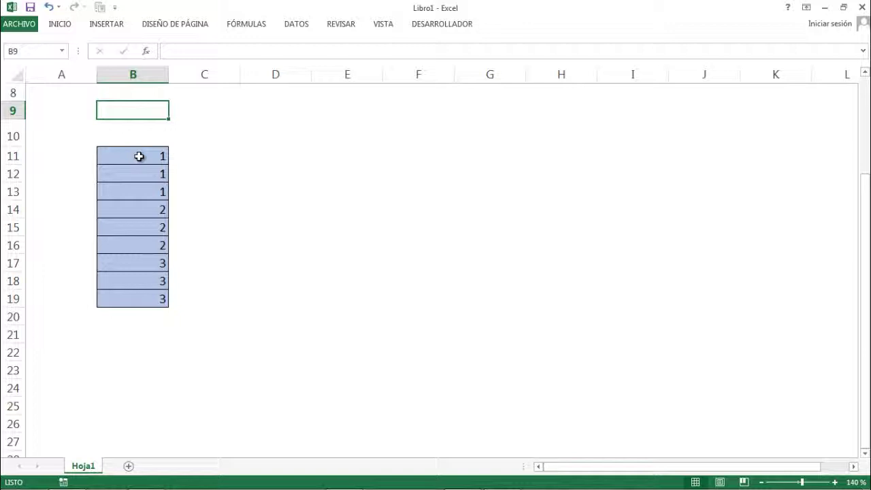
{"action": "left_click_drag", "start_coordinate": [137, 156], "coordinate": [136, 297]}
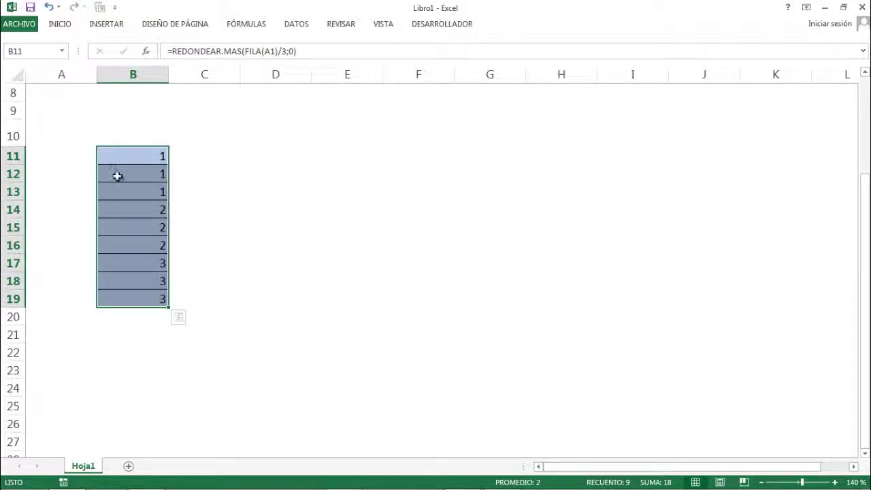
{"action": "left_click_drag", "start_coordinate": [120, 159], "coordinate": [118, 194]}
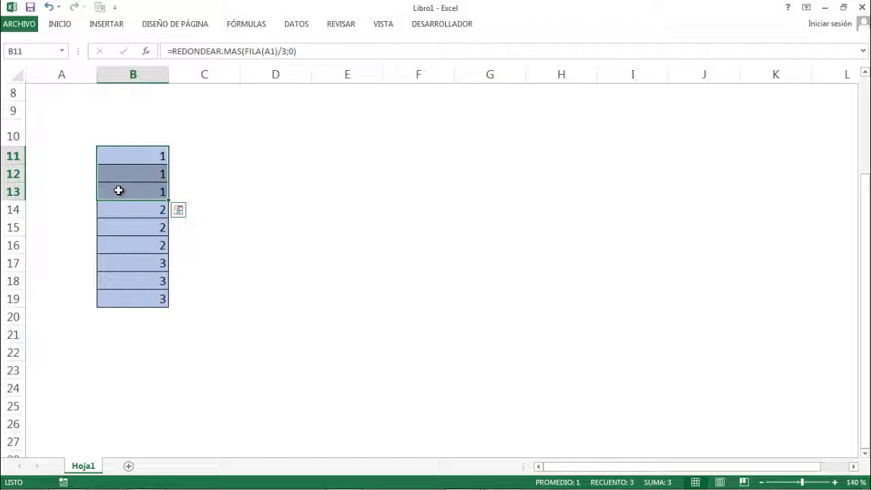
{"action": "left_click", "coordinate": [116, 207]}
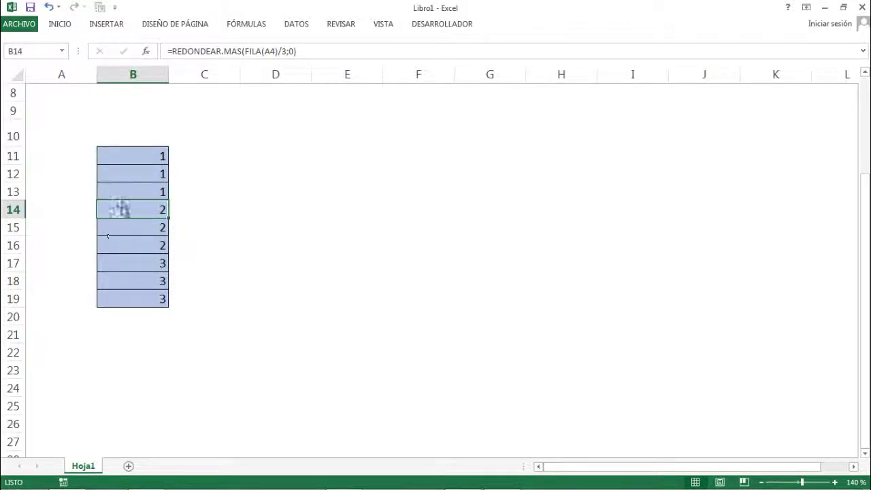
{"action": "left_click_drag", "start_coordinate": [131, 156], "coordinate": [129, 196]}
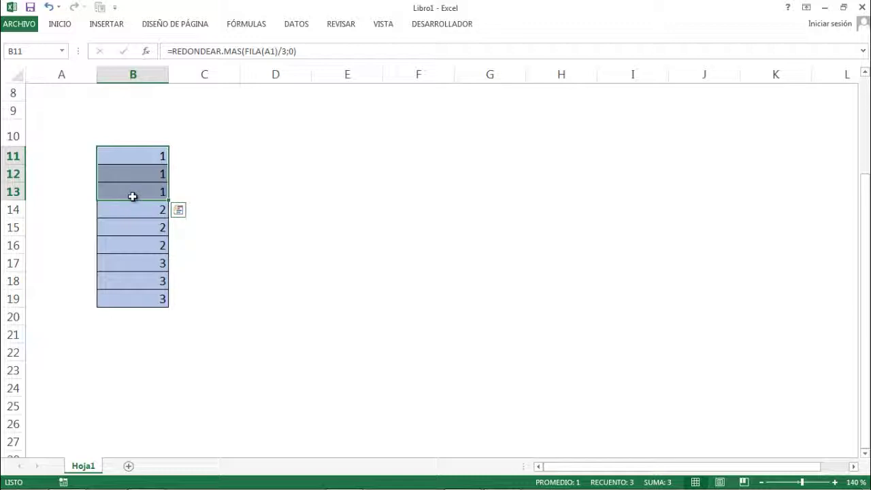
{"action": "left_click", "coordinate": [199, 170]}
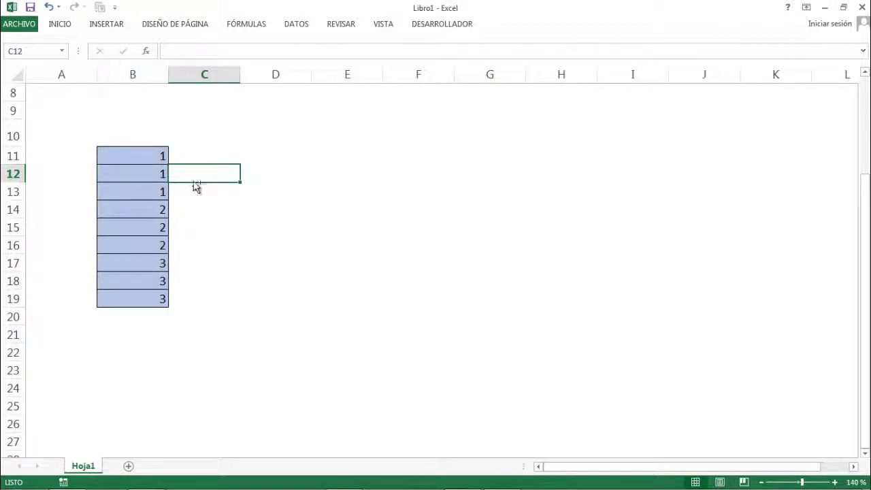
- Undo the last change to restore the formula text =REDONDEAR.MAS(FILA(A1)/3;0) in D10
{"action": "key", "text": "ctrl+z"}
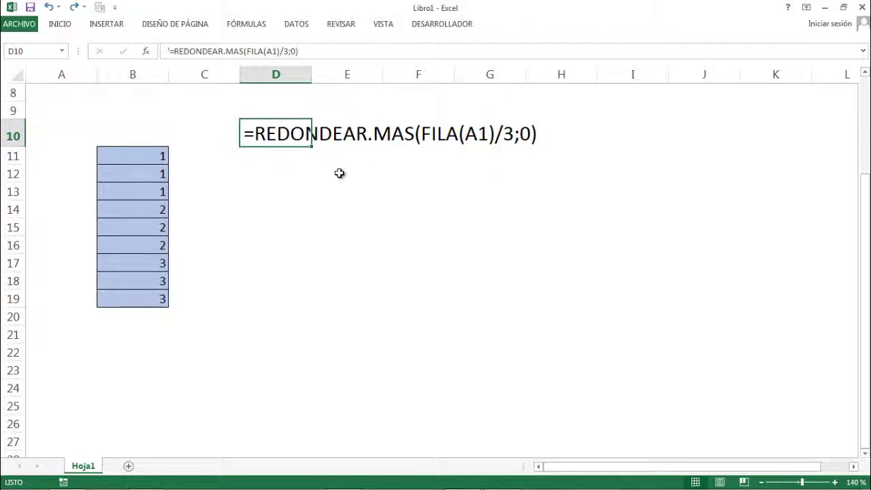
{"action": "left_click", "coordinate": [301, 175]}
{"action": "left_click", "coordinate": [276, 136]}
- Fill the formula in B11 down through B19
{"action": "left_click", "coordinate": [131, 153]}
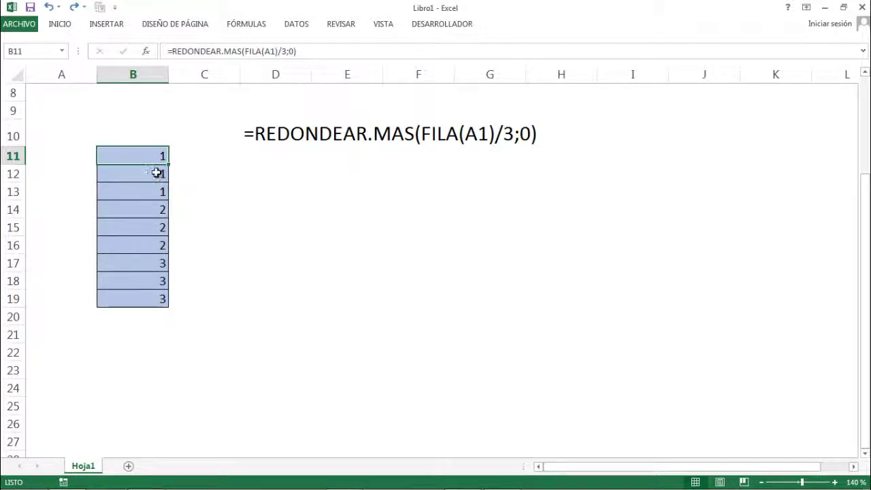
{"action": "left_click_drag", "start_coordinate": [171, 163], "coordinate": [166, 306]}
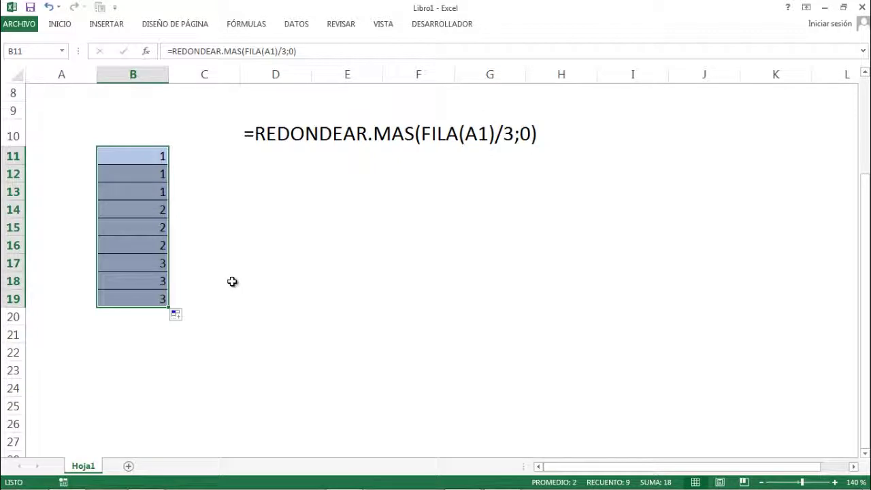
{"action": "left_click", "coordinate": [246, 196]}
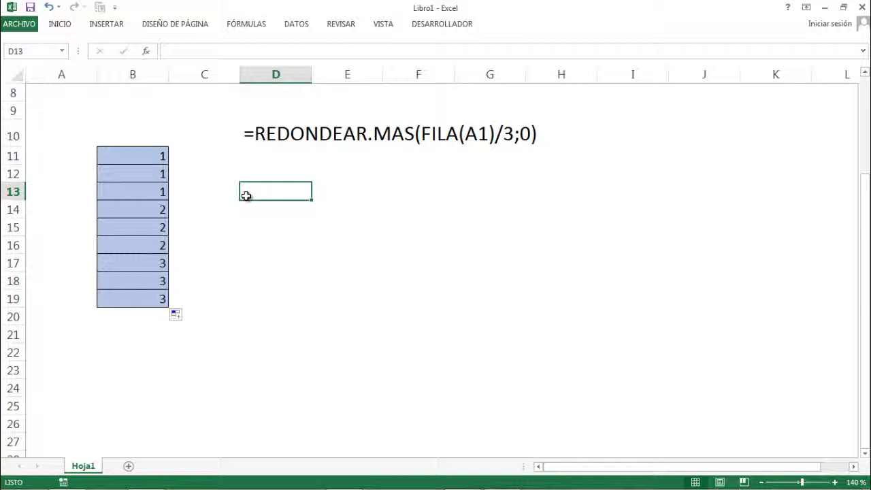
- Review the formula text in D10 and the Redondear.mas description below it
{"action": "left_click", "coordinate": [257, 138]}
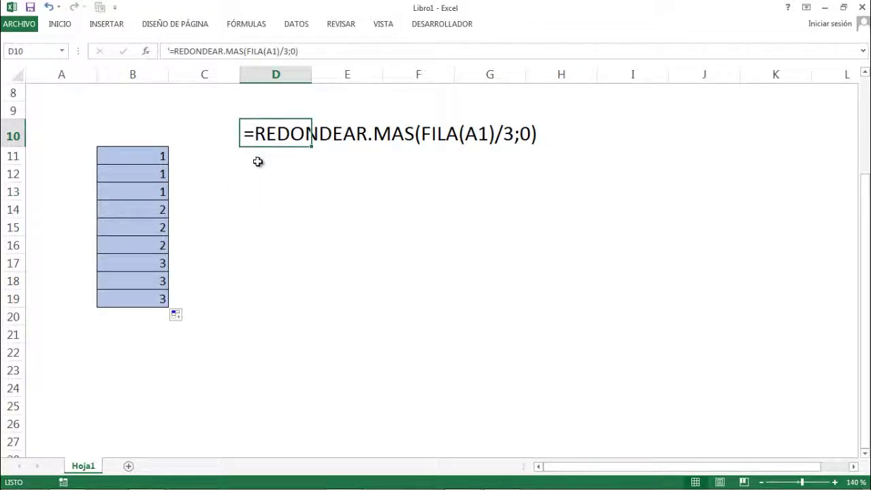
{"action": "left_click", "coordinate": [258, 162]}
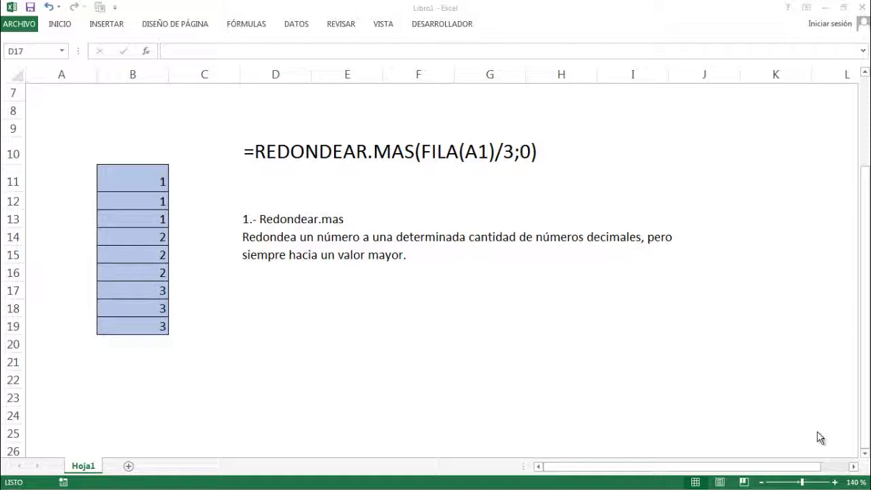
{"action": "left_click", "coordinate": [271, 240]}
{"action": "left_click", "coordinate": [256, 252]}
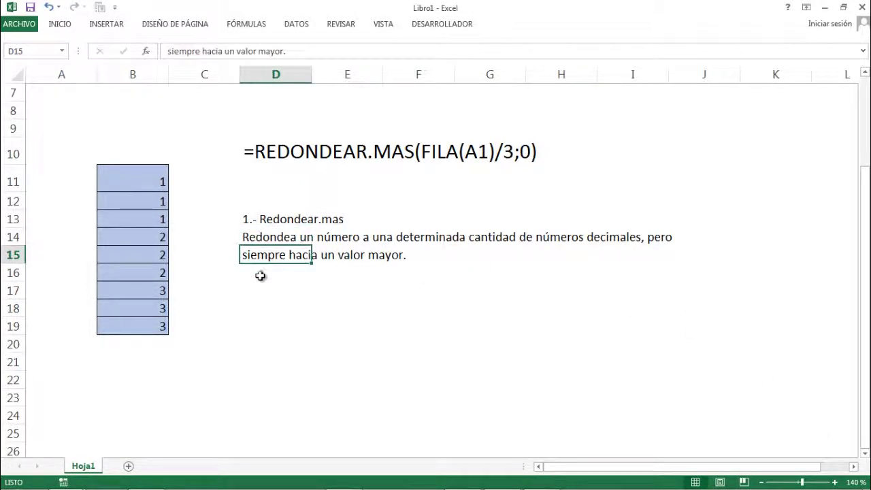
{"action": "left_click", "coordinate": [261, 275]}
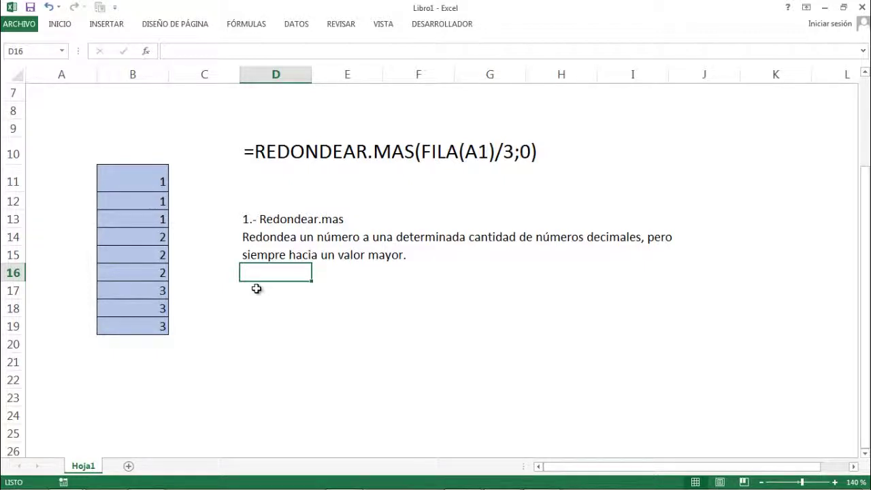
- Start a REDONDEAR.MAS formula in D17 and move its argument hint clear of the cell
{"action": "left_click", "coordinate": [256, 288]}
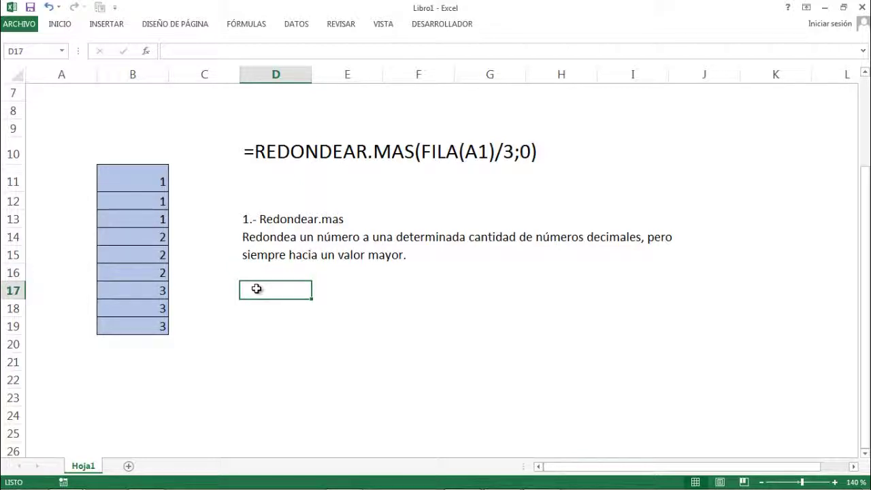
{"action": "type", "text": "=RE"}
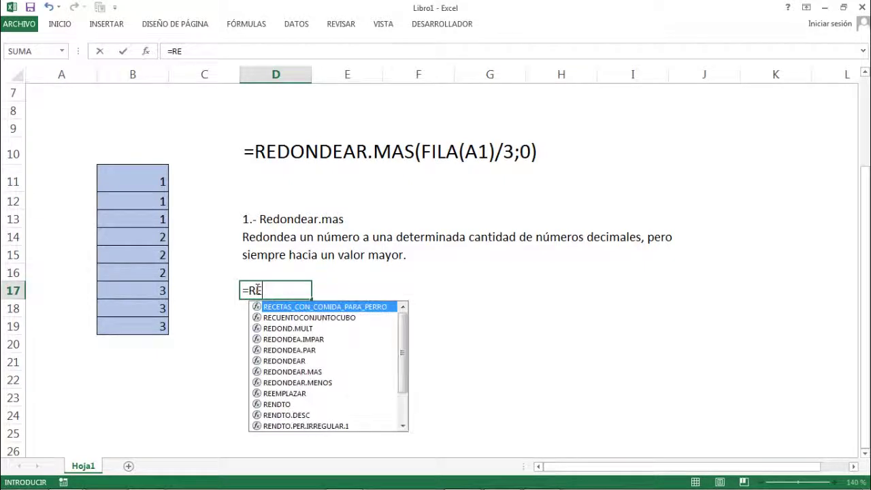
{"action": "key", "text": "Down"}
{"action": "key", "text": "Down"}
{"action": "key", "text": "Down"}
{"action": "key", "text": "Down"}
{"action": "key", "text": "Down"}
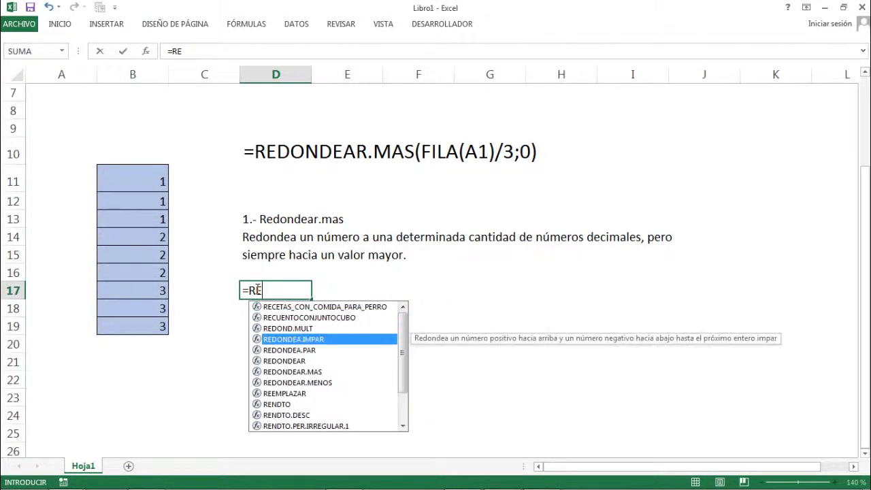
{"action": "key", "text": "Down"}
{"action": "key", "text": "Tab"}
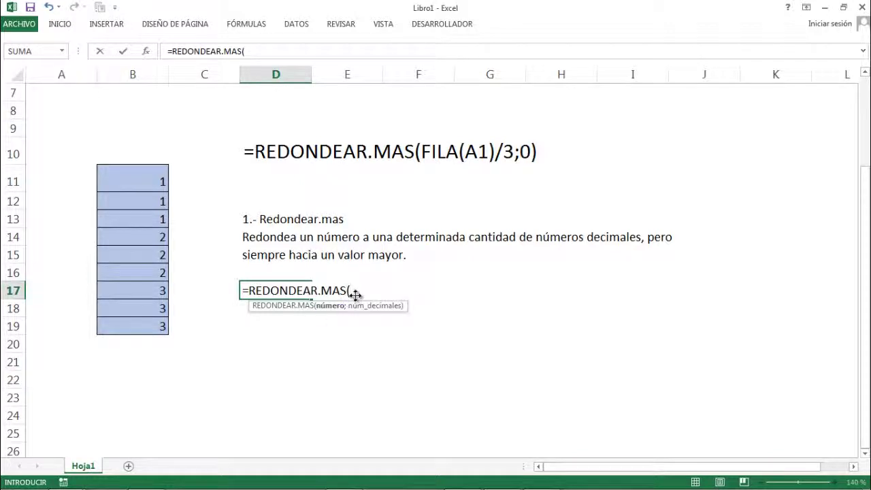
{"action": "left_click_drag", "start_coordinate": [311, 311], "coordinate": [432, 323]}
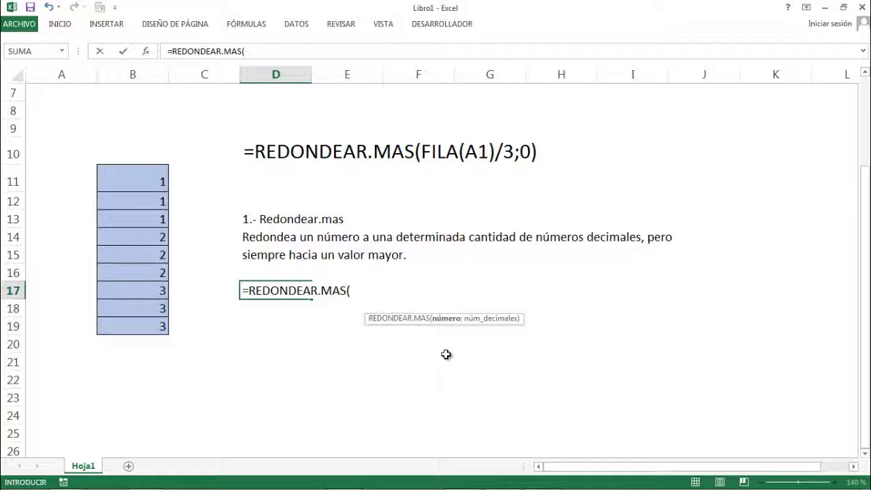
- Complete the D17 formula with the number 2,52 and 1 decimal place
{"action": "type", "text": "2,52"}
{"action": "type", "text": ";"}
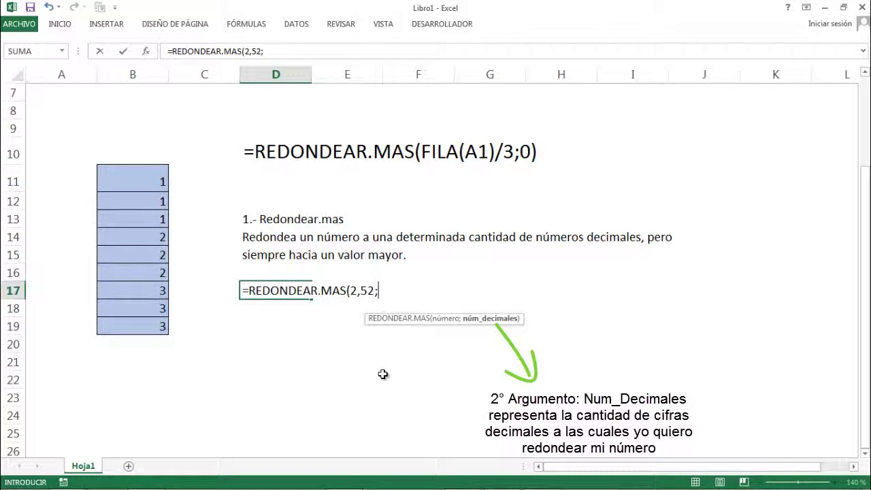
{"action": "type", "text": "1"}
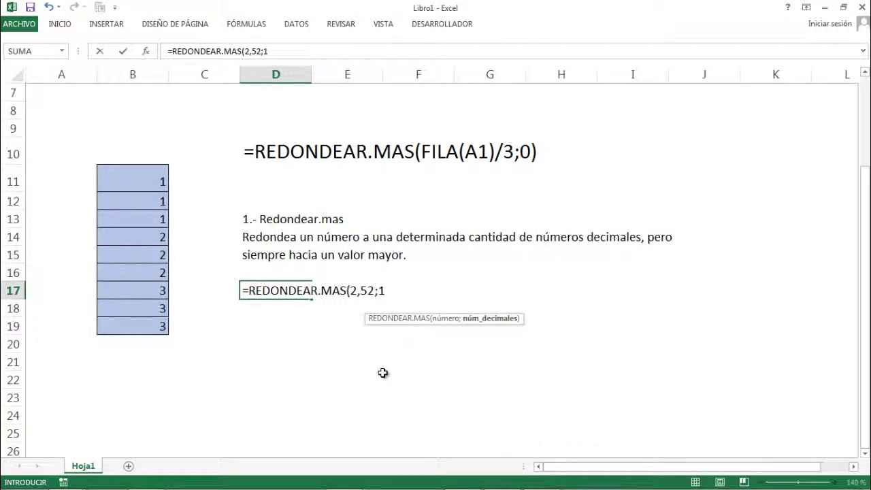
{"action": "type", "text": ")"}
{"action": "key", "text": "Return"}
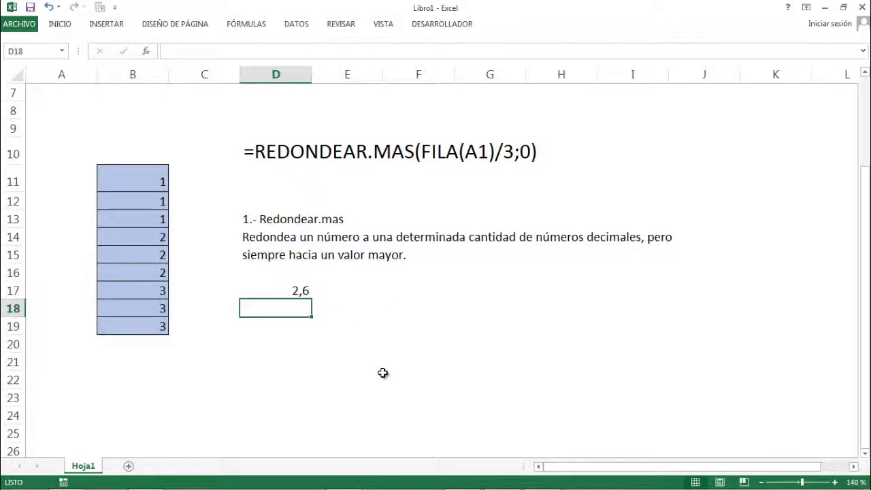
- Enter the unrounded number 2,52 in D16, directly above the rounding formula
{"action": "key", "text": "Up"}
{"action": "key", "text": "Up"}
{"action": "type", "text": "2,52"}
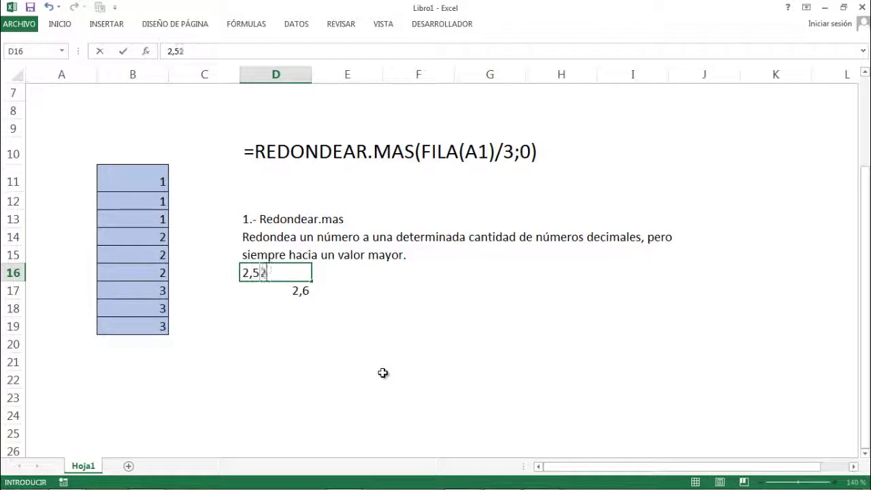
{"action": "key", "text": "Return"}
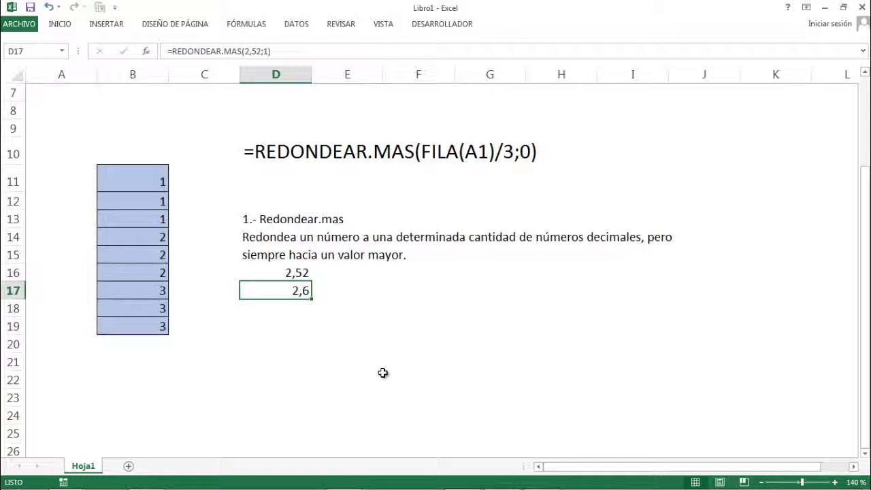
- Compare the original number in D16 with the rounded result in D17, dismissing the Windows color scheme message
{"action": "left_click", "coordinate": [289, 272]}
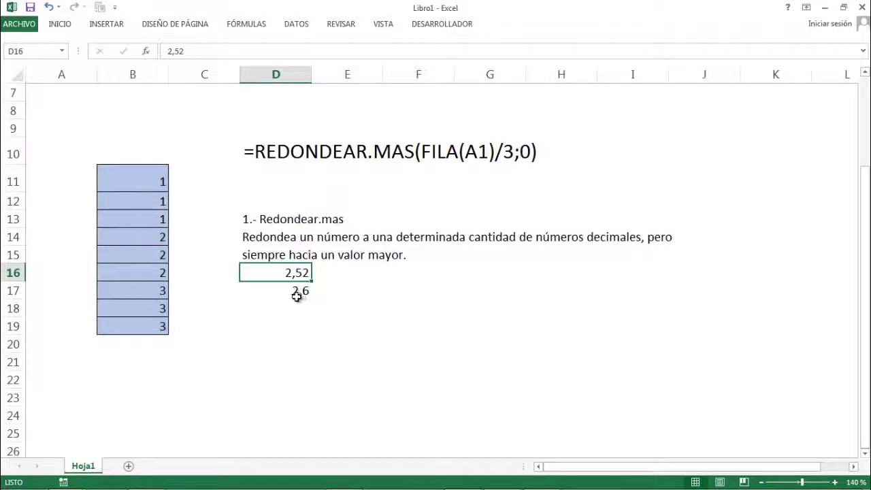
{"action": "left_click", "coordinate": [297, 292]}
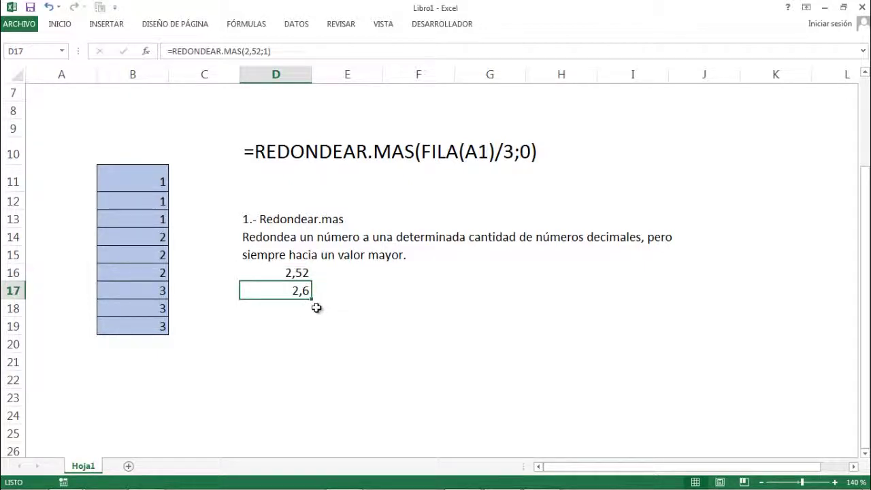
{"action": "left_click", "coordinate": [335, 295]}
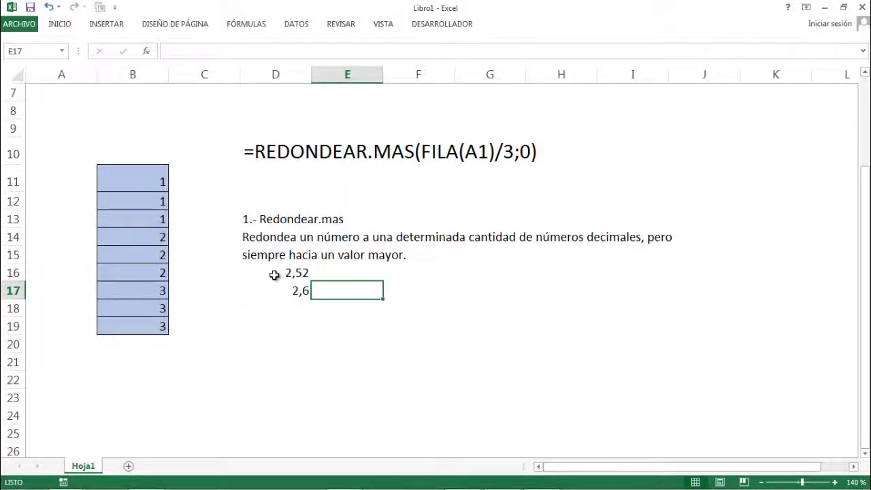
{"action": "left_click_drag", "start_coordinate": [274, 275], "coordinate": [269, 298]}
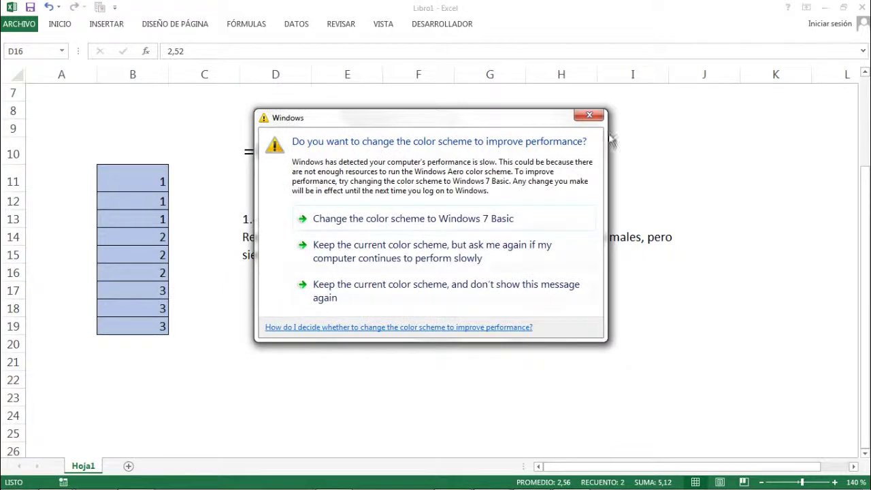
{"action": "left_click", "coordinate": [590, 114]}
{"action": "left_click", "coordinate": [266, 275]}
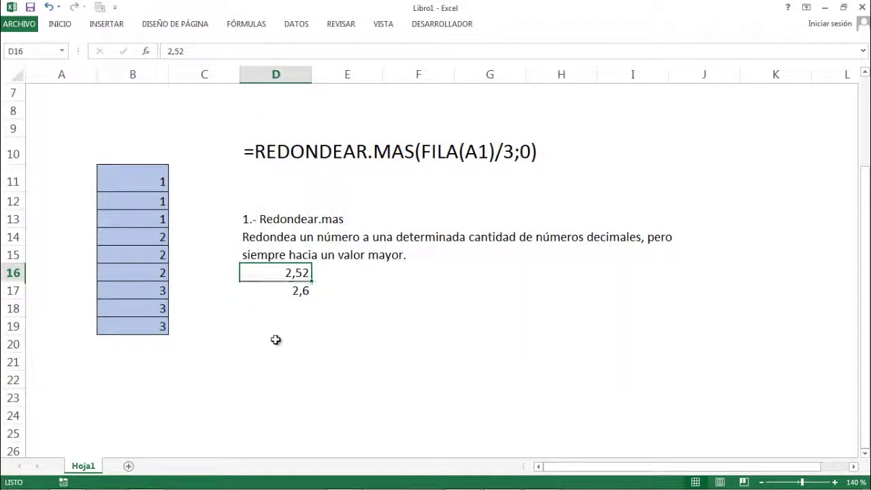
{"action": "left_click", "coordinate": [254, 292]}
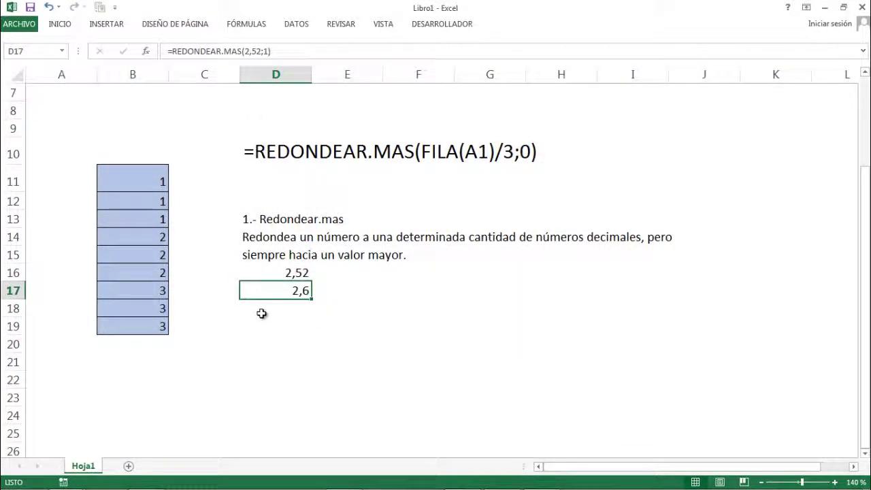
{"action": "left_click", "coordinate": [261, 311]}
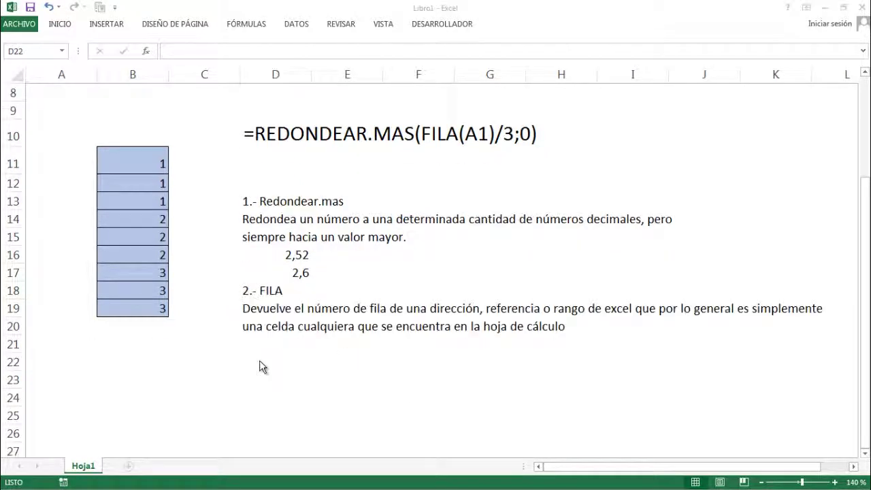
- Enter a FILA formula in D22 that references cell A1
{"action": "left_click", "coordinate": [262, 366]}
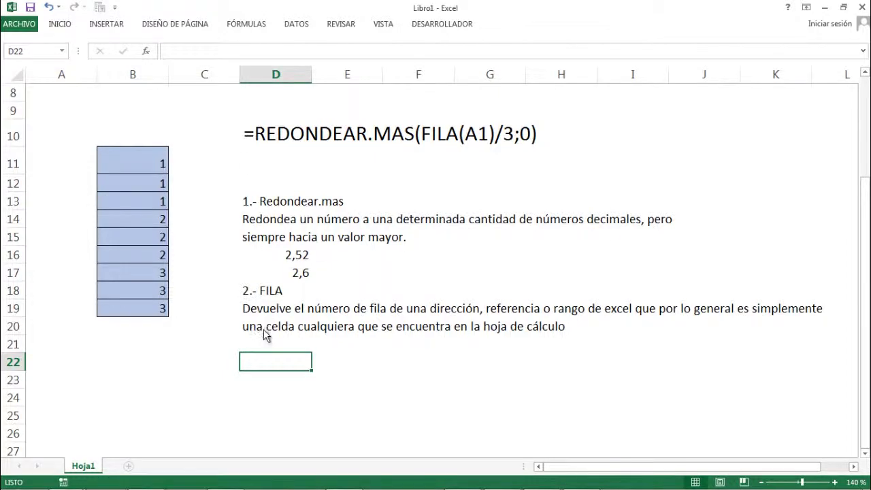
{"action": "left_click", "coordinate": [589, 115]}
{"action": "type", "text": "=fila"}
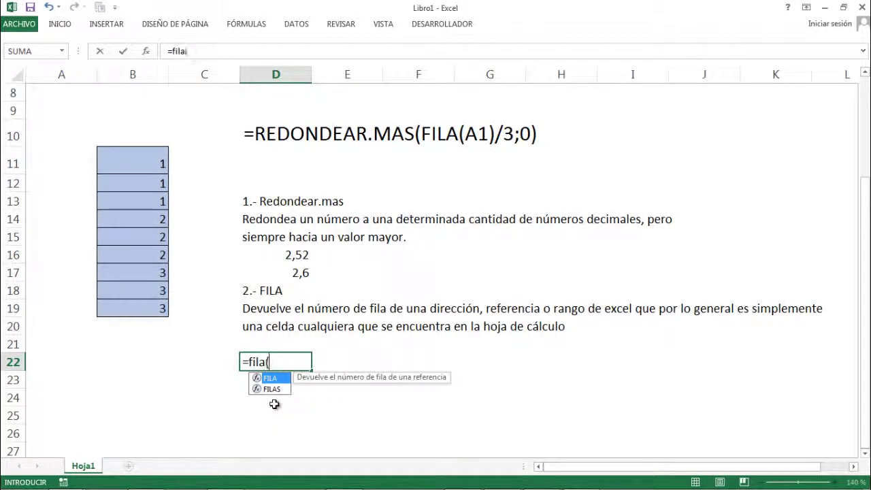
{"action": "type", "text": "("}
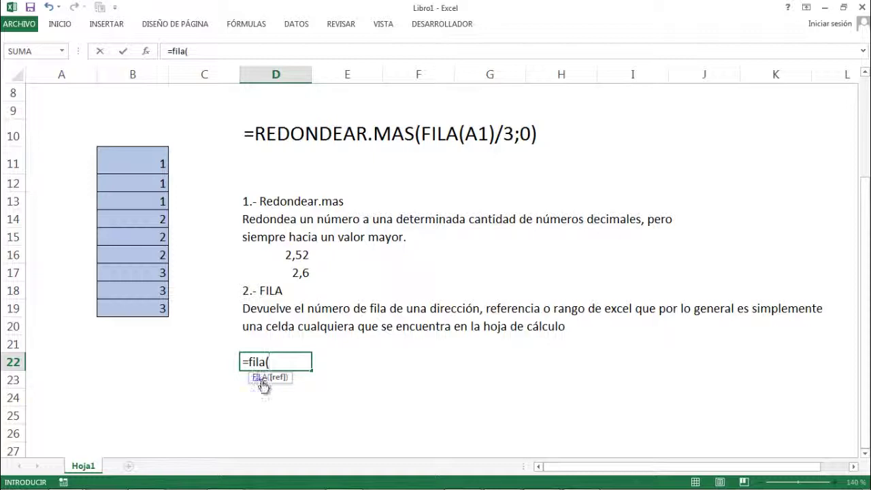
{"action": "left_click_drag", "start_coordinate": [261, 379], "coordinate": [349, 395]}
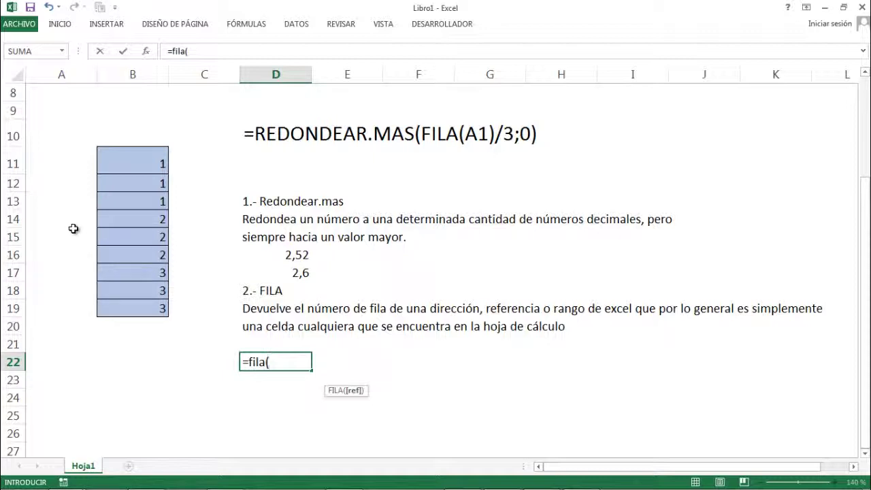
{"action": "scroll", "coordinate": [74, 229], "scroll_direction": "up", "scroll_amount": 2}
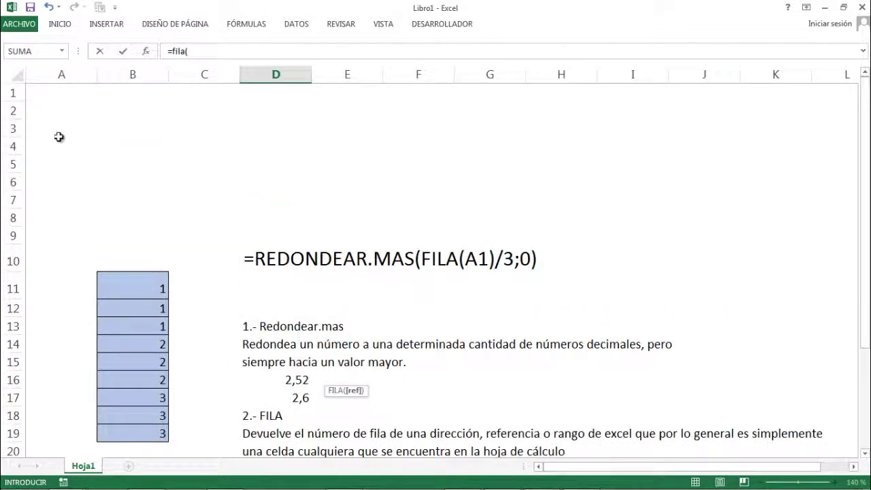
{"action": "left_click", "coordinate": [60, 92]}
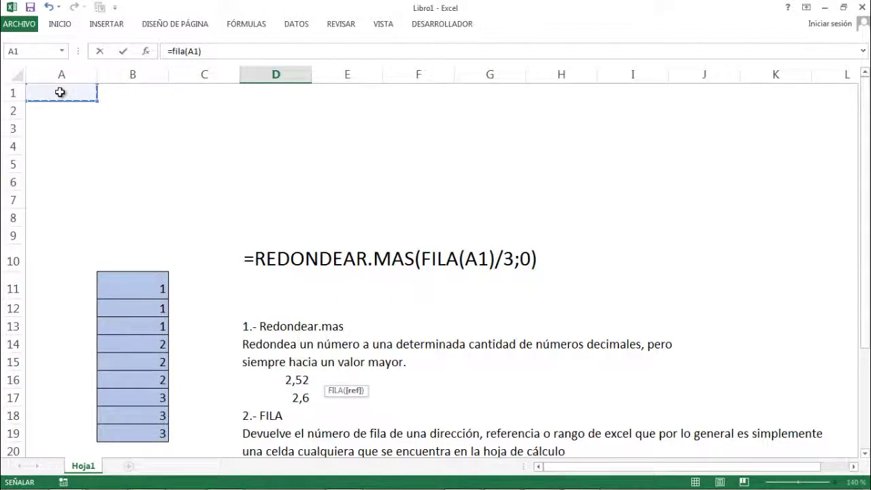
{"action": "key", "text": "Return"}
{"action": "scroll", "coordinate": [82, 123], "scroll_direction": "down", "scroll_amount": 1}
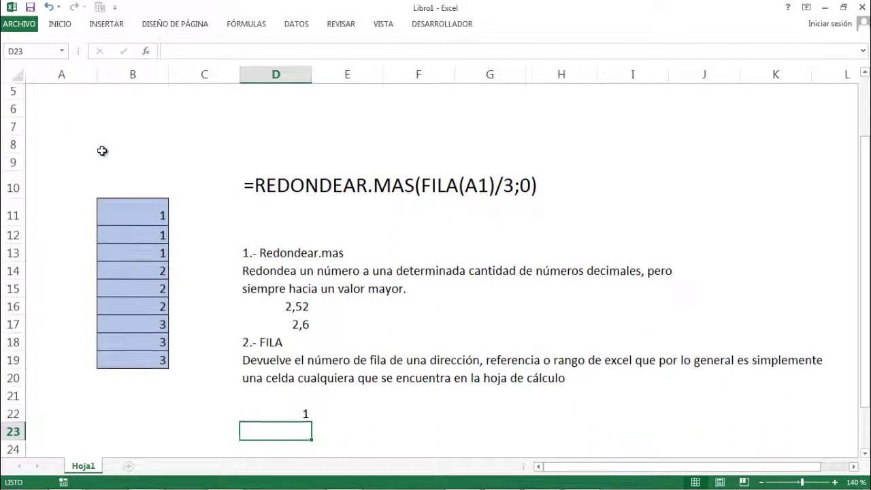
- Examine the cell reference inside D22's FILA formula, leaving the formula as it is
{"action": "left_click", "coordinate": [282, 361]}
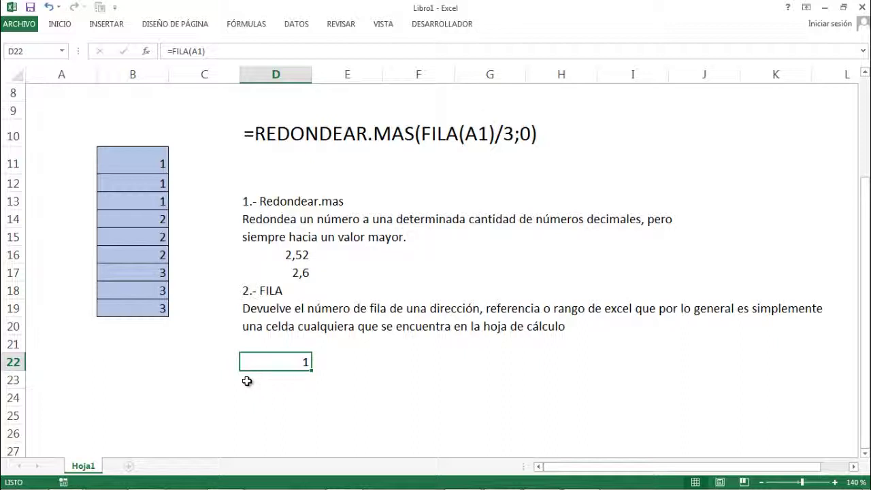
{"action": "scroll", "coordinate": [247, 381], "scroll_direction": "down", "scroll_amount": 1}
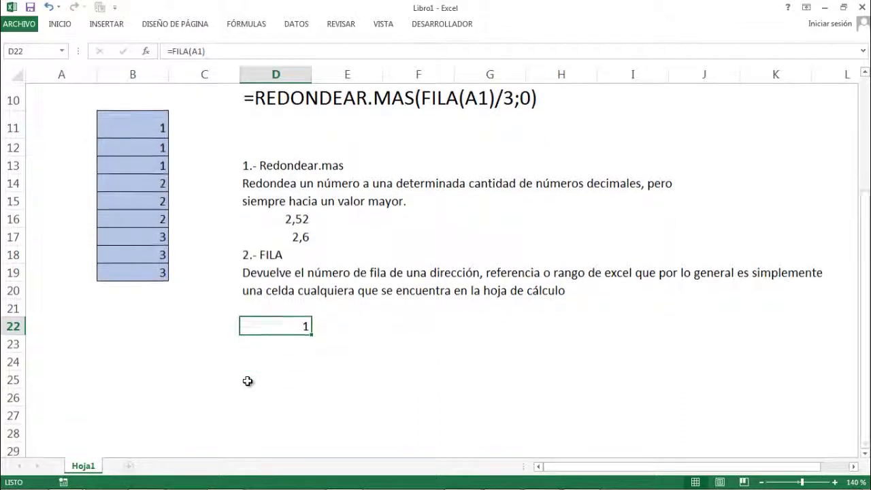
{"action": "scroll", "coordinate": [247, 381], "scroll_direction": "up", "scroll_amount": 1}
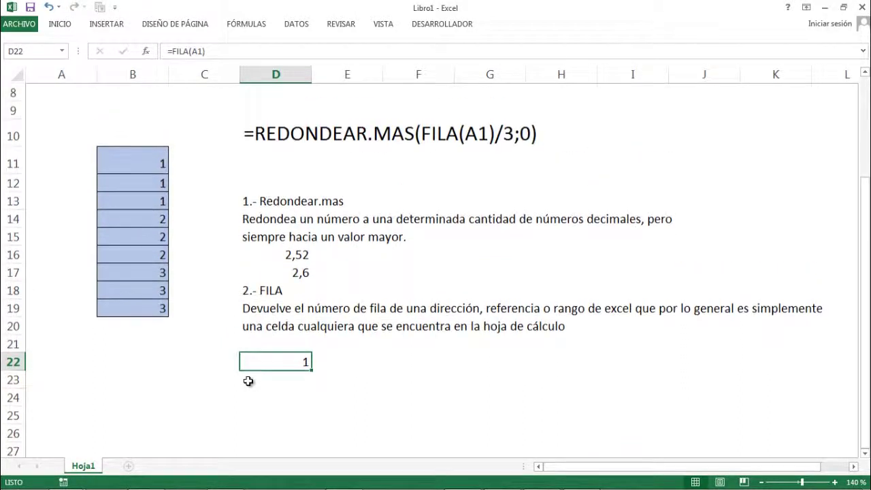
{"action": "left_click", "coordinate": [192, 52]}
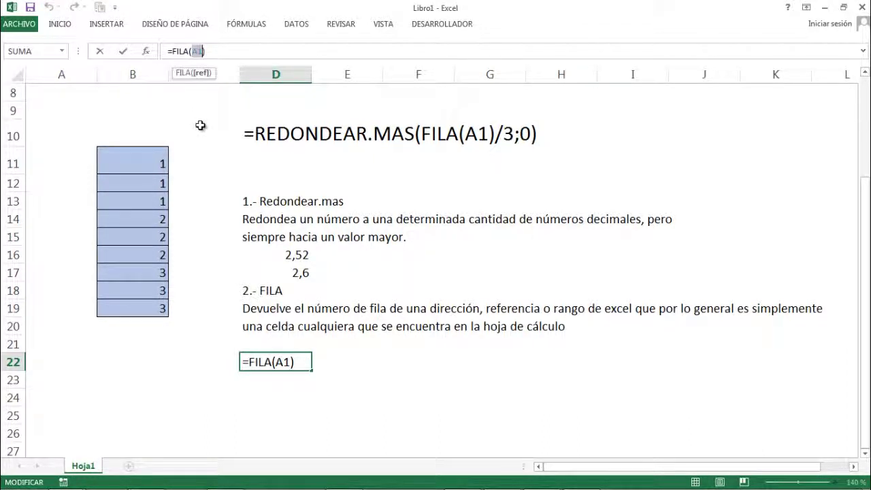
{"action": "left_click", "coordinate": [206, 51]}
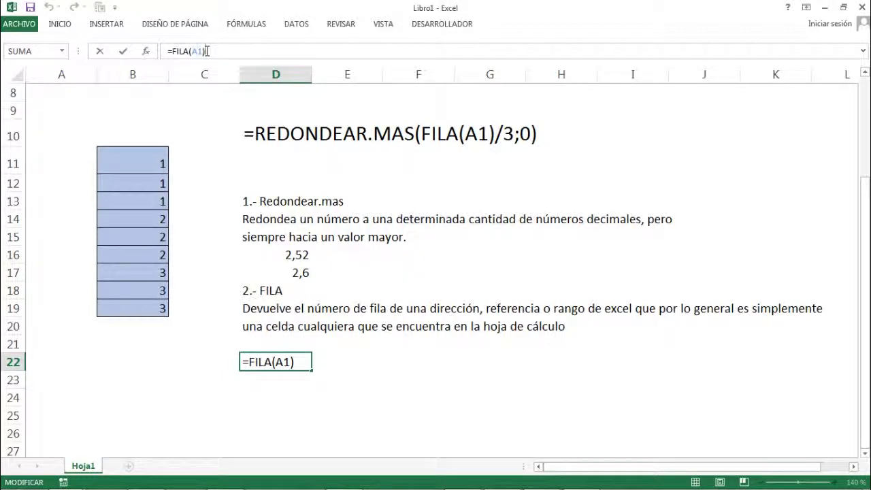
{"action": "key", "text": "Return"}
- Fill the FILA formula from D22 down through D25 and check the copied cells' references
{"action": "left_click", "coordinate": [288, 361]}
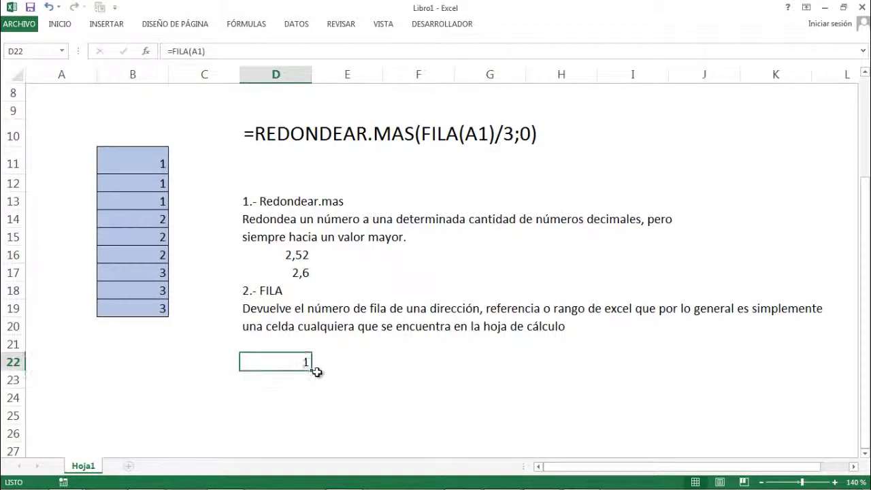
{"action": "left_click_drag", "start_coordinate": [316, 371], "coordinate": [303, 418]}
{"action": "left_click", "coordinate": [265, 383]}
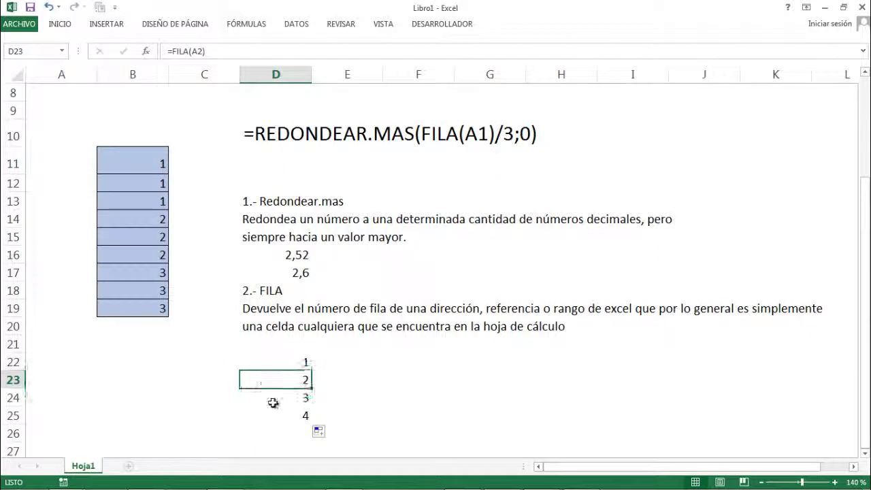
{"action": "left_click", "coordinate": [270, 397]}
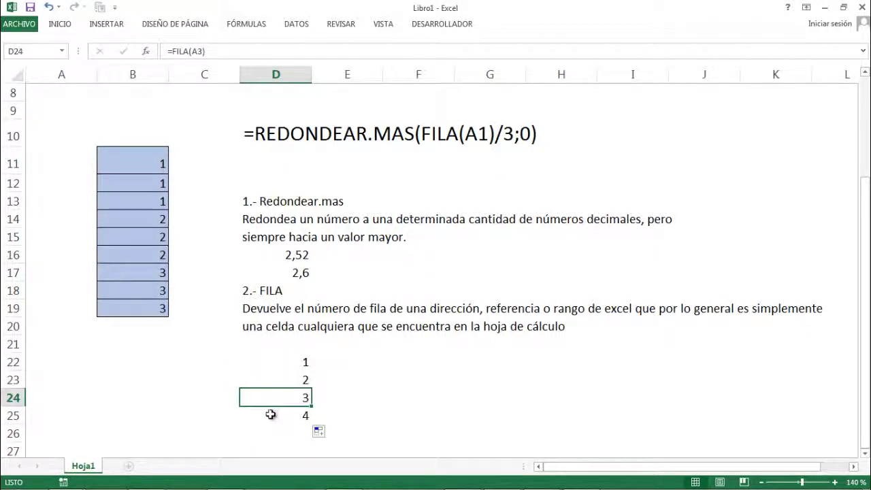
{"action": "left_click", "coordinate": [270, 413]}
- Compare the FILA formulas in D22 through D25 with their results, cell by cell
{"action": "left_click", "coordinate": [272, 362]}
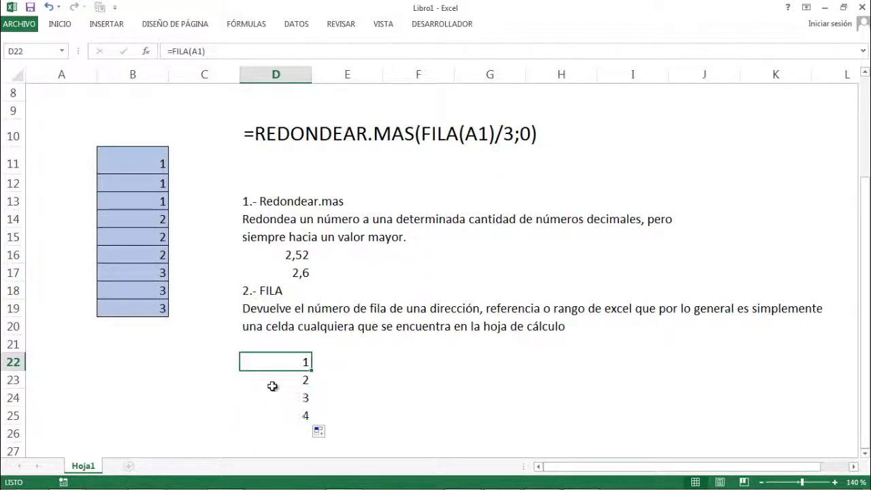
{"action": "left_click", "coordinate": [277, 383]}
{"action": "left_click", "coordinate": [274, 394]}
{"action": "left_click", "coordinate": [274, 413]}
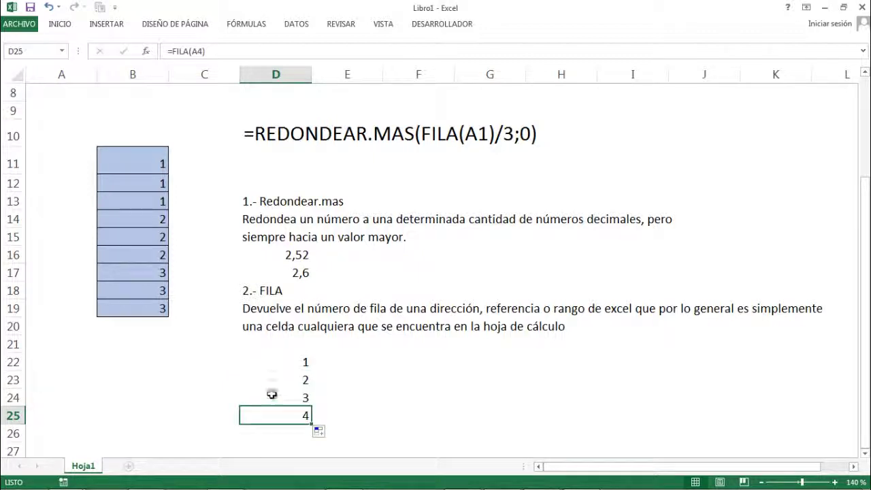
{"action": "left_click", "coordinate": [274, 396]}
{"action": "left_click", "coordinate": [271, 379]}
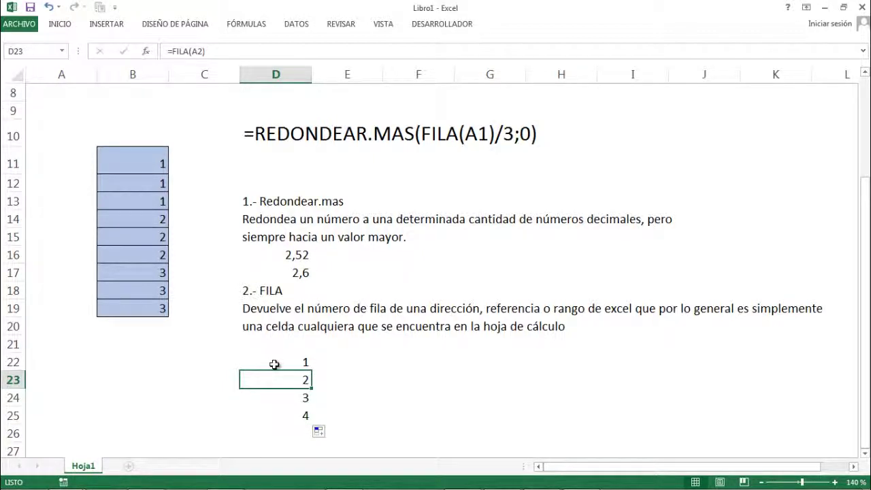
{"action": "left_click", "coordinate": [274, 364]}
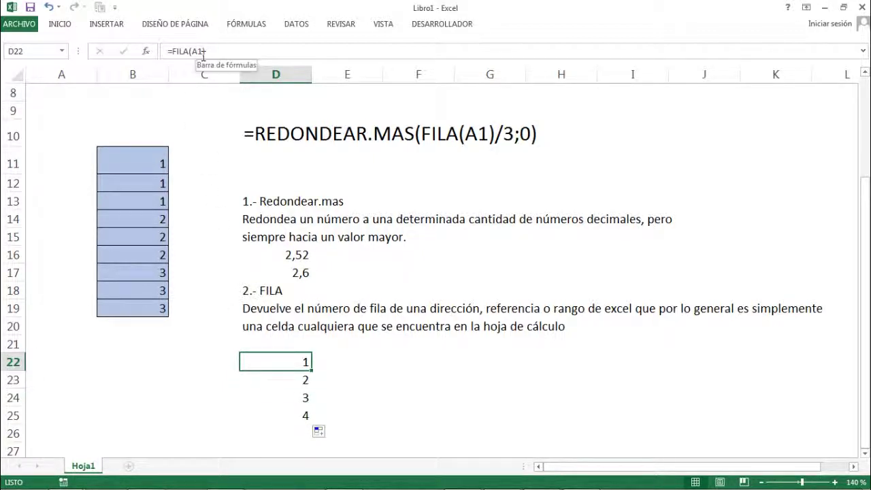
{"action": "left_click", "coordinate": [273, 379]}
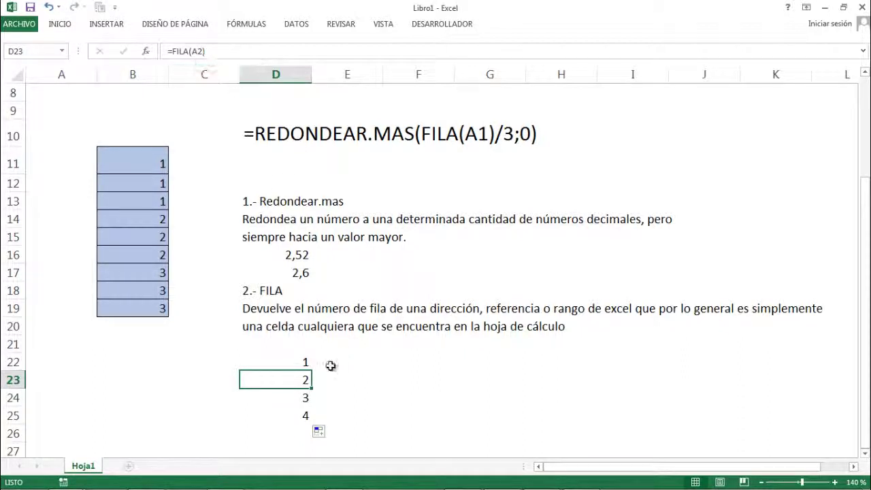
{"action": "left_click", "coordinate": [296, 364]}
{"action": "left_click", "coordinate": [288, 383]}
{"action": "left_click", "coordinate": [288, 397]}
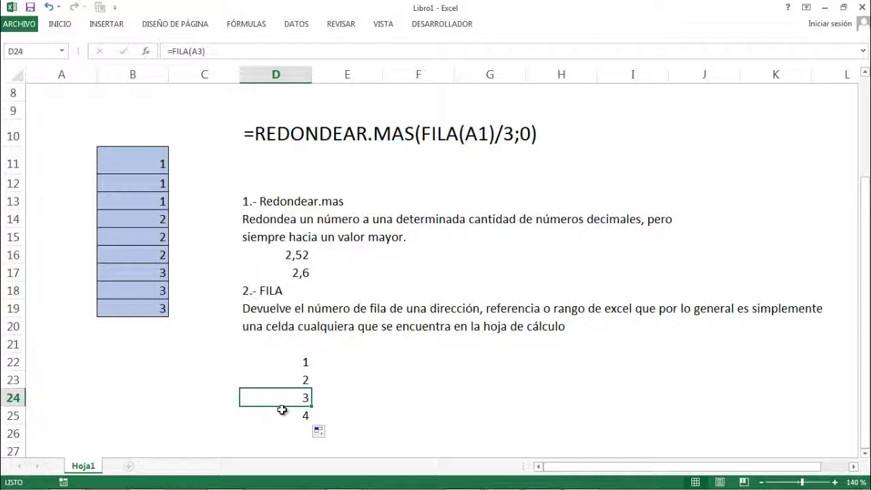
{"action": "left_click", "coordinate": [283, 412]}
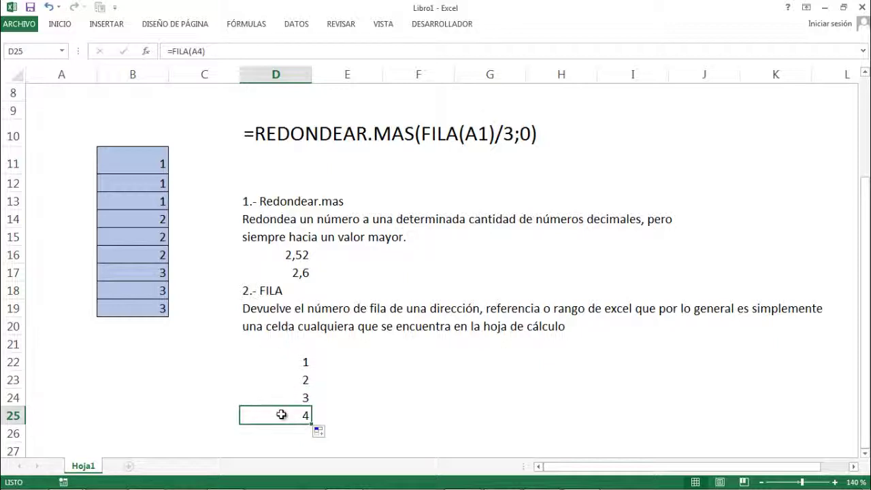
{"action": "left_click_drag", "start_coordinate": [276, 363], "coordinate": [278, 411]}
{"action": "left_click", "coordinate": [282, 376]}
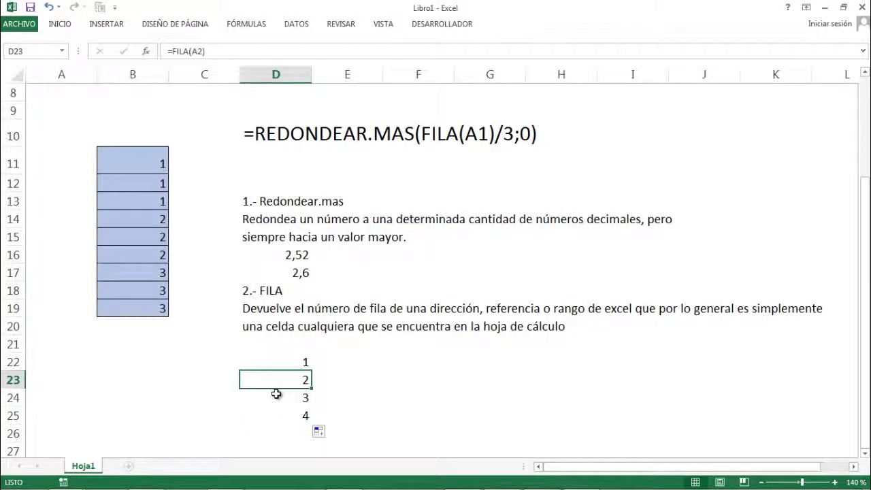
{"action": "scroll", "coordinate": [277, 402], "scroll_direction": "down", "scroll_amount": 1}
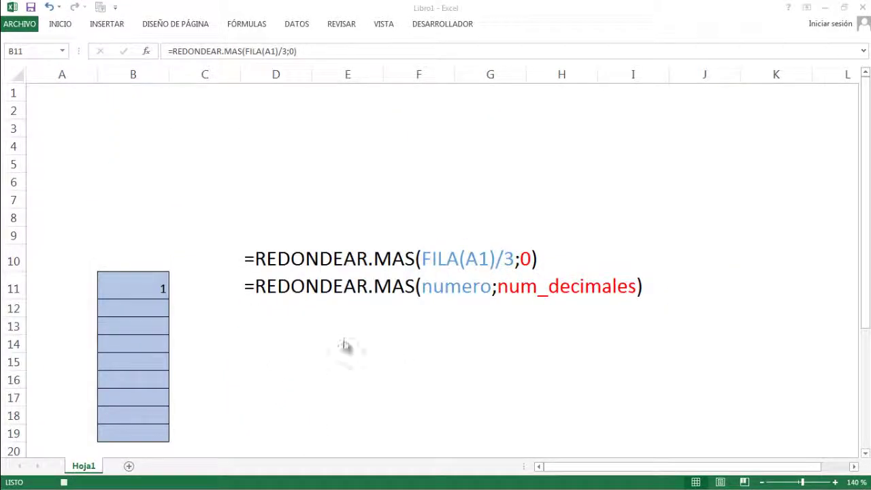
- Compare the example REDONDEAR.MAS formula in D10 with the general syntax written in D11
{"action": "left_click", "coordinate": [299, 307]}
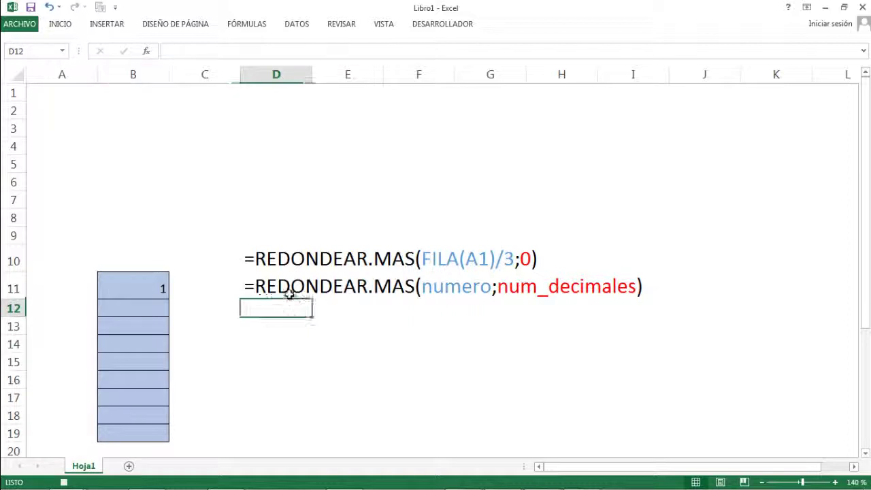
{"action": "left_click", "coordinate": [284, 288]}
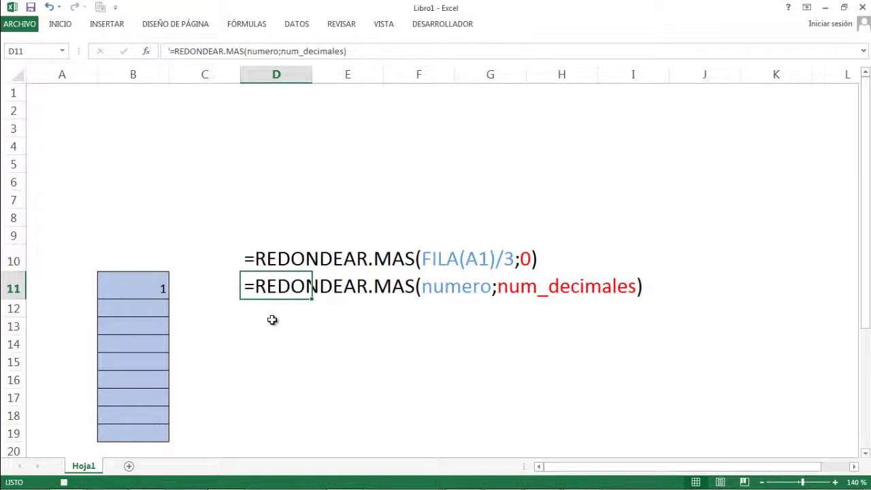
{"action": "left_click", "coordinate": [269, 266]}
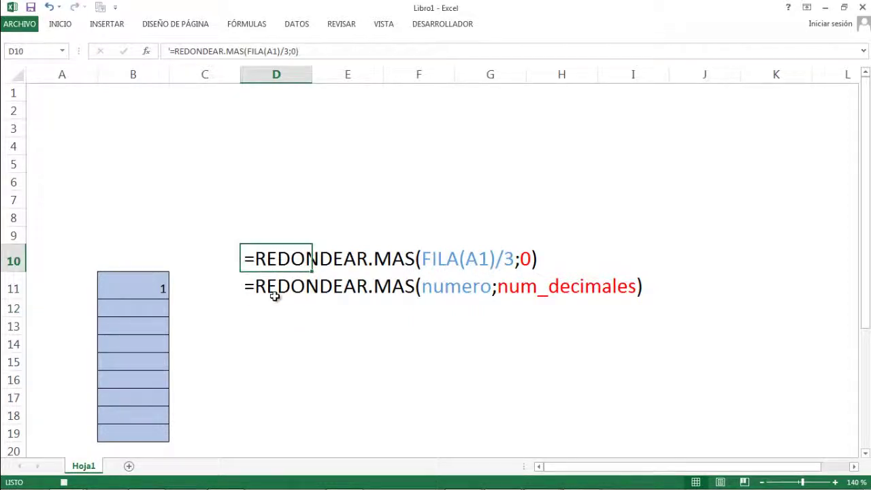
{"action": "left_click", "coordinate": [276, 291]}
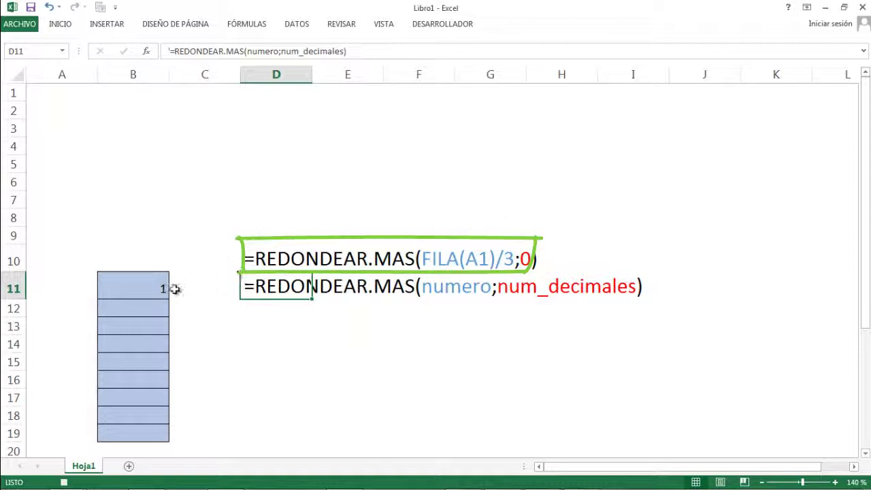
- Open the function arguments of B11's REDONDEAR.MAS formula and move the dialog closer to column B
{"action": "left_click", "coordinate": [146, 292]}
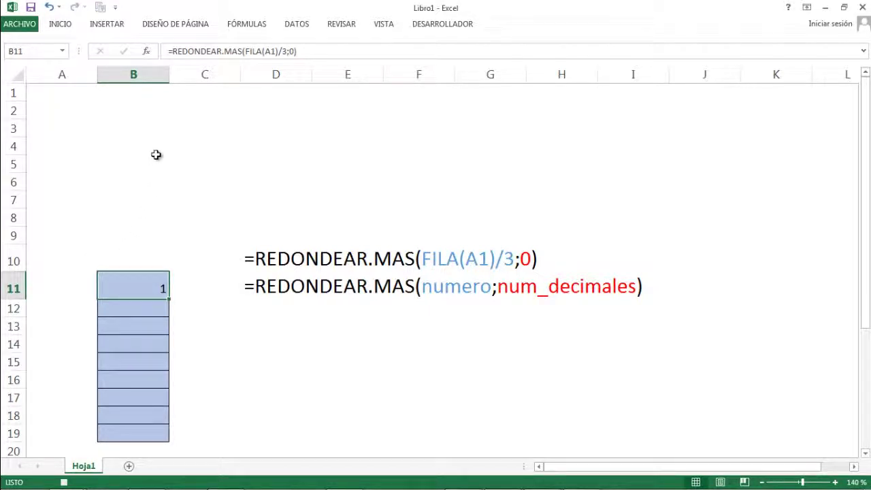
{"action": "left_click", "coordinate": [147, 52]}
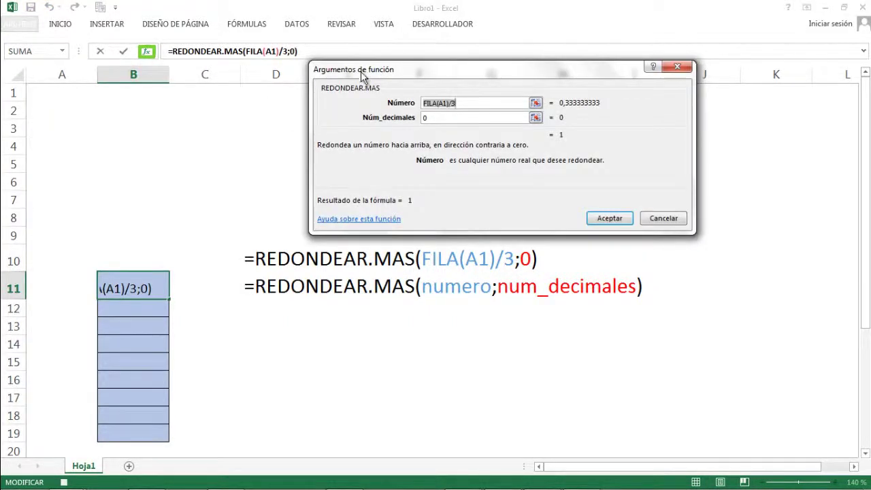
{"action": "left_click_drag", "start_coordinate": [361, 72], "coordinate": [243, 72]}
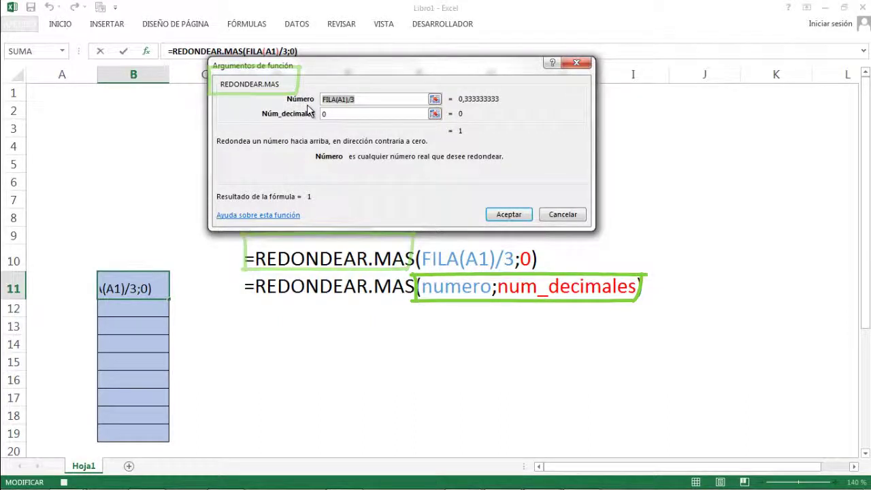
- Examine the Número argument, including its FILA part, and the Núm_decimales argument of the rounding function
{"action": "left_click", "coordinate": [365, 100]}
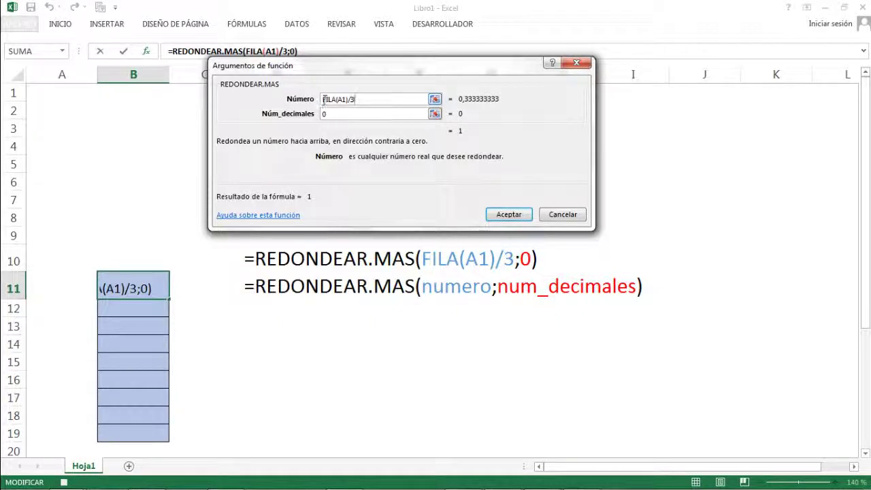
{"action": "left_click_drag", "start_coordinate": [325, 100], "coordinate": [365, 99]}
{"action": "left_click", "coordinate": [360, 99]}
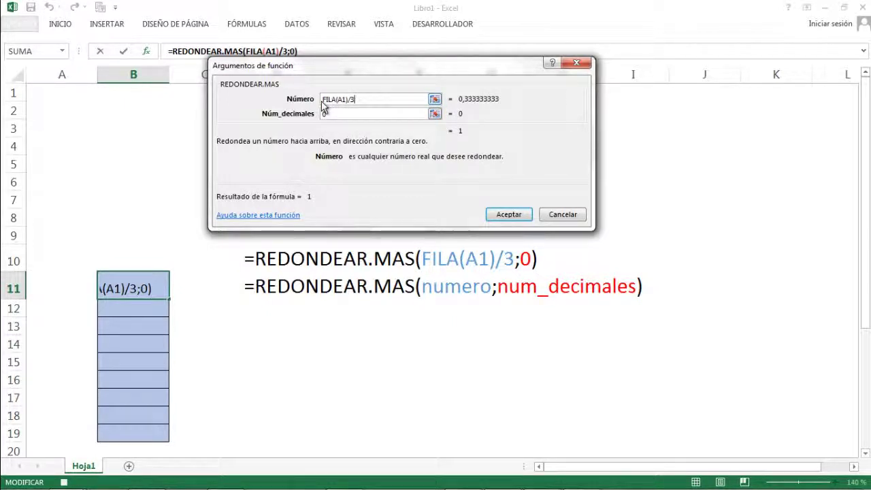
{"action": "left_click_drag", "start_coordinate": [324, 99], "coordinate": [351, 100]}
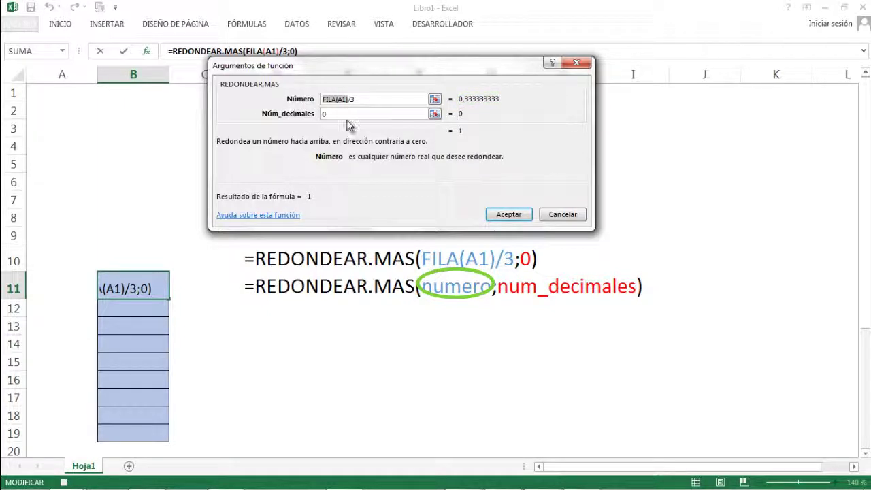
{"action": "left_click", "coordinate": [337, 116]}
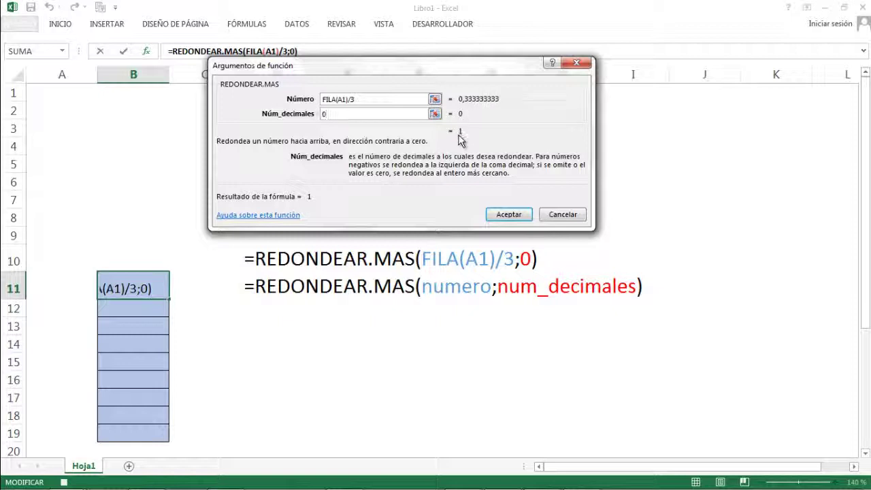
- Copy the REDONDEAR.MAS formula from B11 down to B12 and examine the copy's Número and Núm_decimales arguments
{"action": "left_click", "coordinate": [502, 214]}
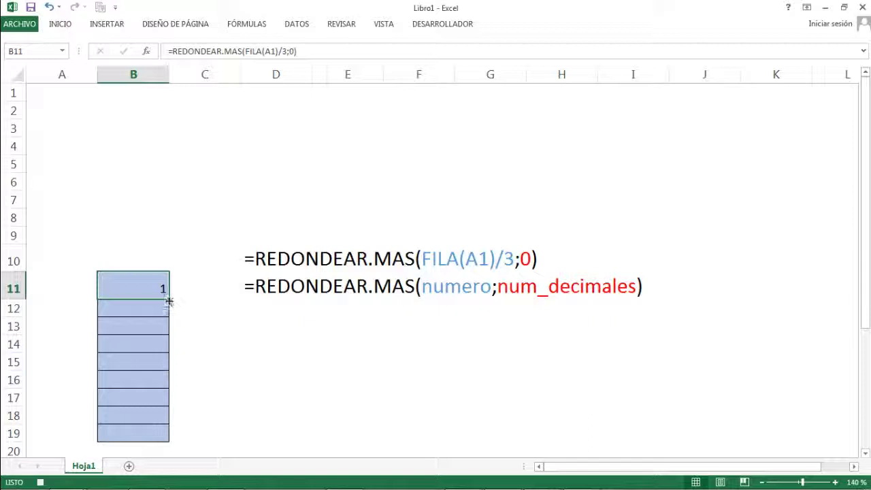
{"action": "left_click_drag", "start_coordinate": [168, 301], "coordinate": [144, 322]}
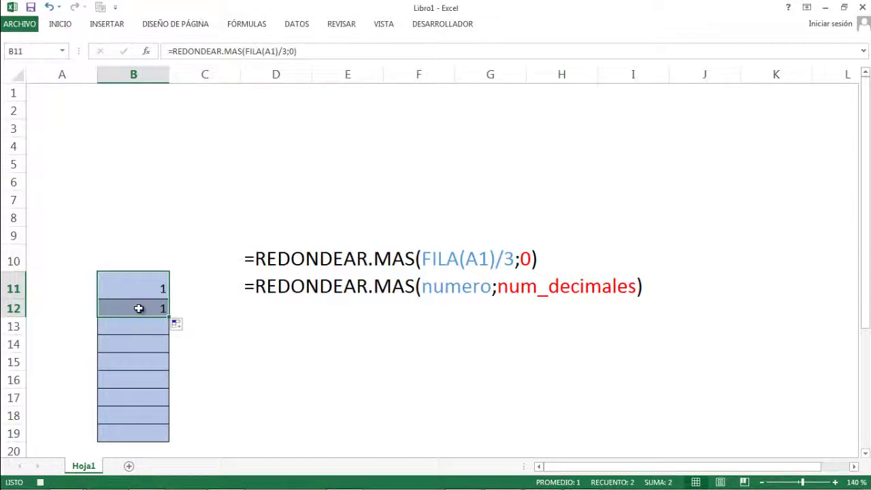
{"action": "left_click", "coordinate": [138, 308]}
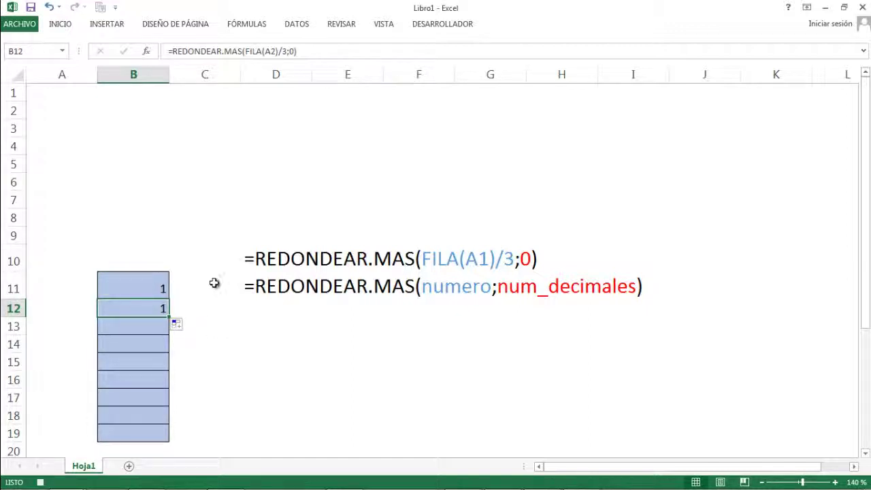
{"action": "key", "text": "F2"}
{"action": "left_click", "coordinate": [146, 51]}
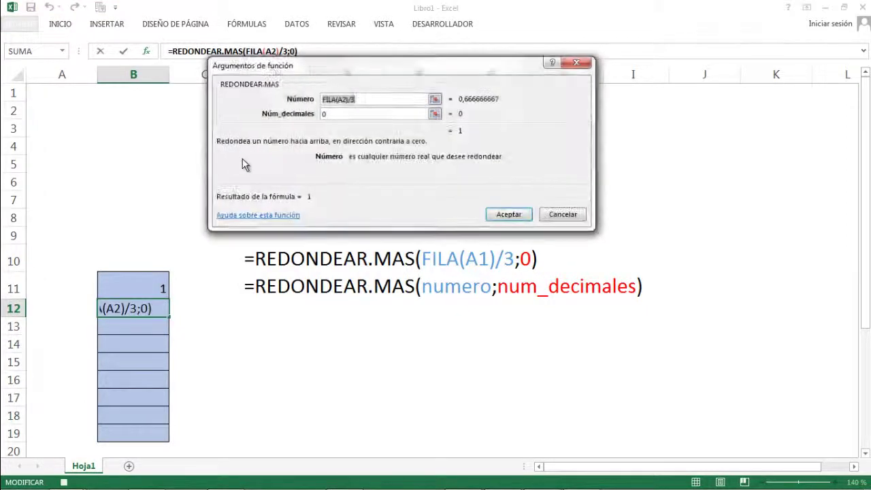
{"action": "left_click_drag", "start_coordinate": [291, 80], "coordinate": [364, 76]}
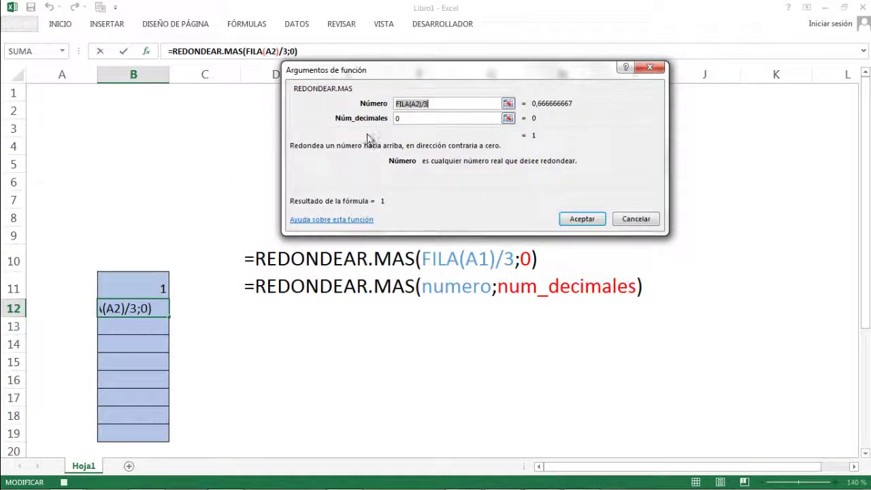
{"action": "left_click", "coordinate": [420, 107]}
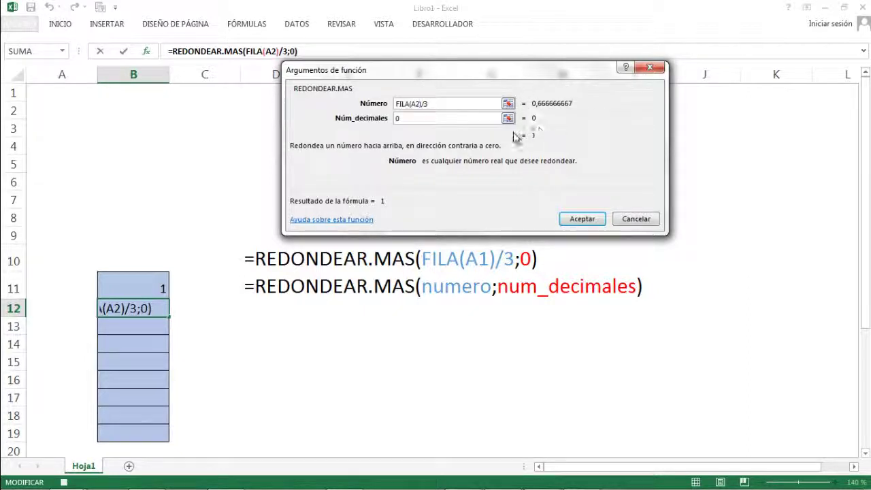
{"action": "left_click", "coordinate": [411, 122]}
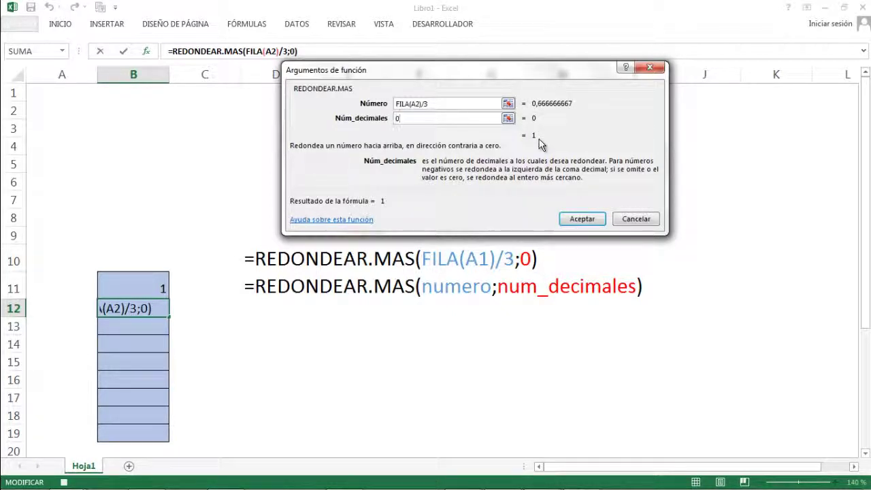
{"action": "left_click", "coordinate": [573, 218]}
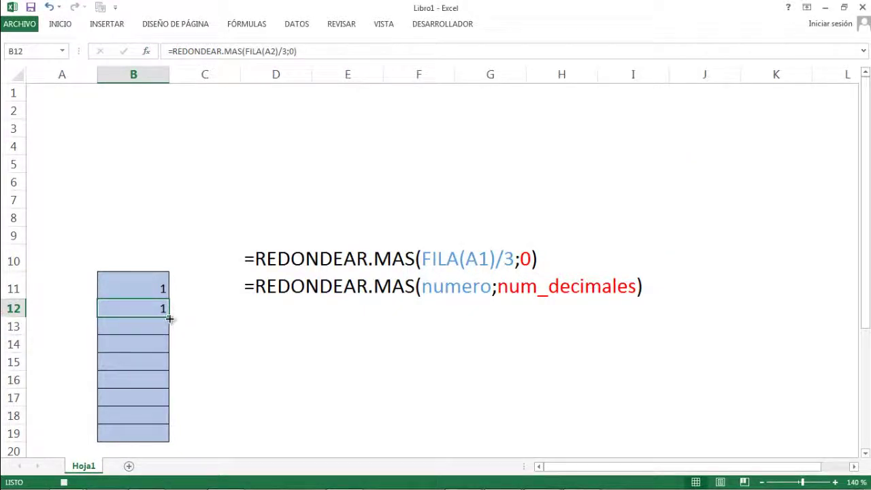
- Extend the formula from B12 to B13 and examine how its FILA(A3)/3 and decimals arguments are evaluated
{"action": "left_click_drag", "start_coordinate": [168, 317], "coordinate": [167, 333]}
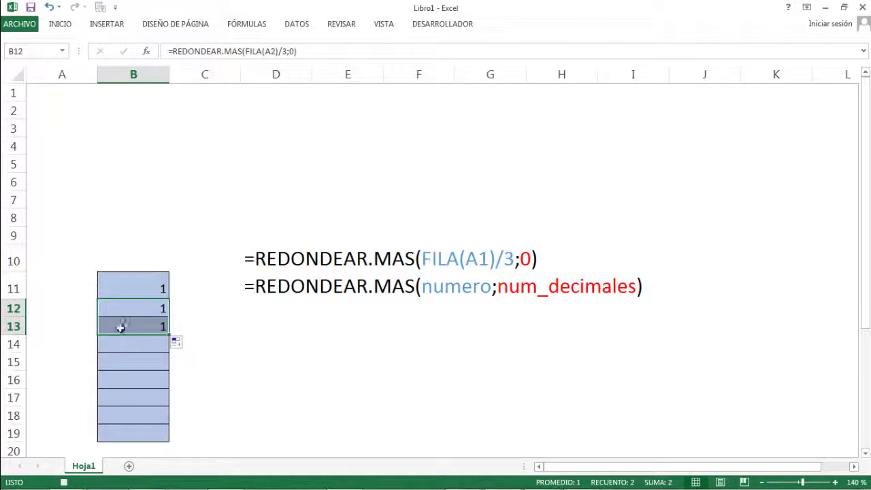
{"action": "left_click", "coordinate": [119, 328]}
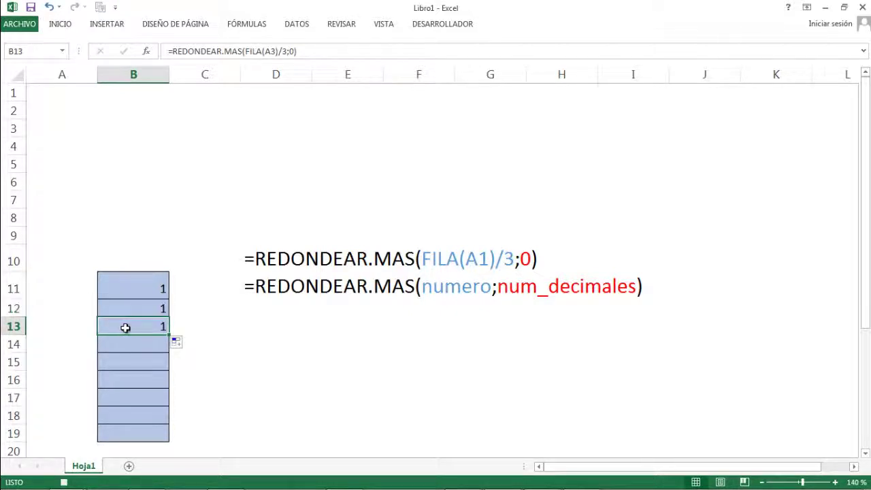
{"action": "left_click", "coordinate": [147, 52]}
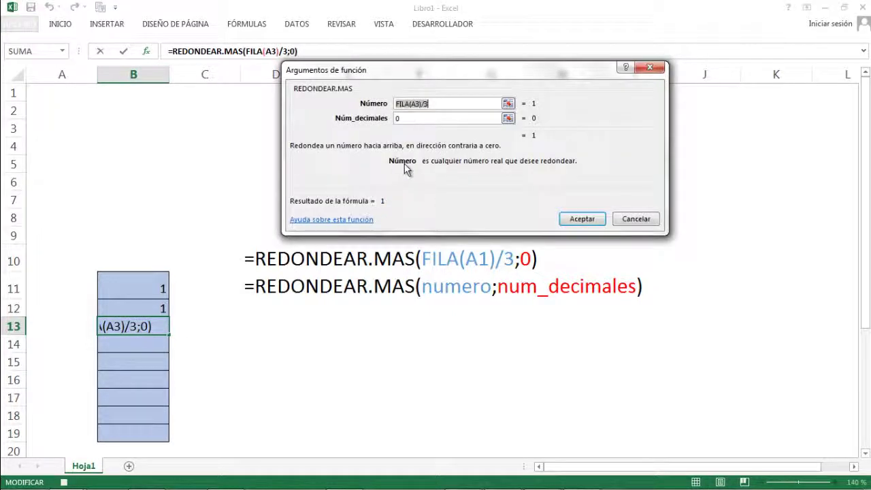
{"action": "left_click", "coordinate": [436, 103]}
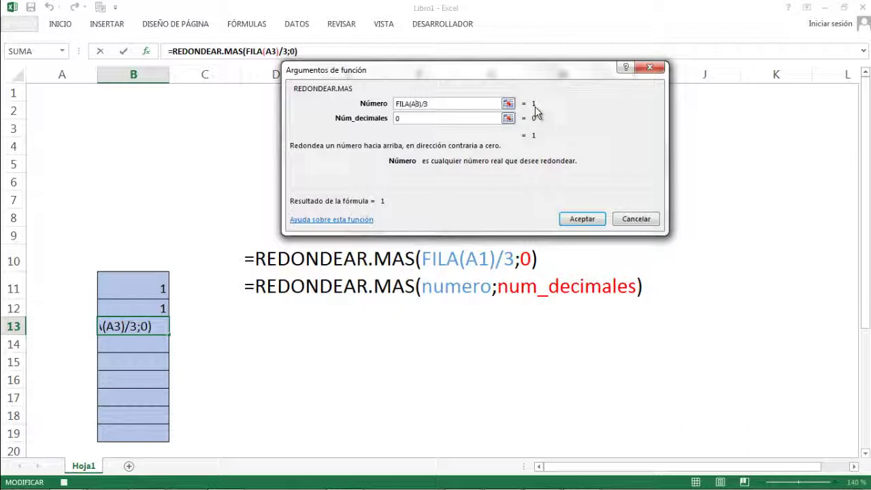
{"action": "left_click", "coordinate": [405, 120]}
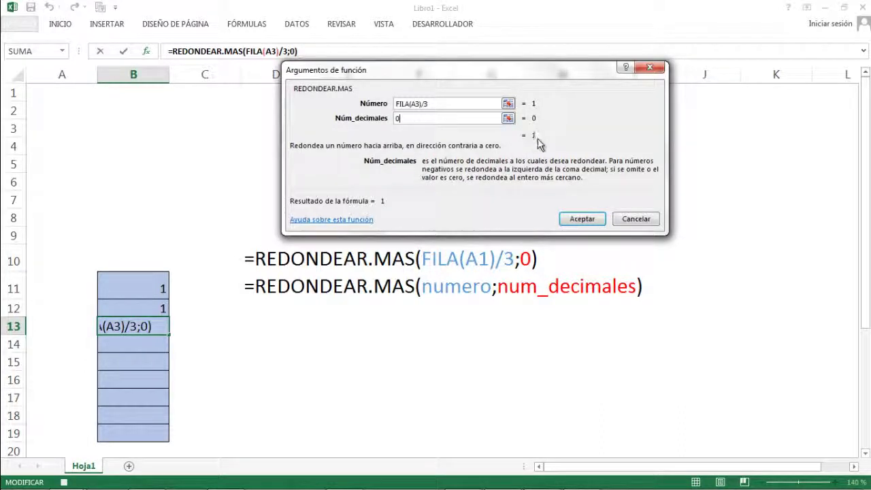
{"action": "left_click", "coordinate": [582, 218]}
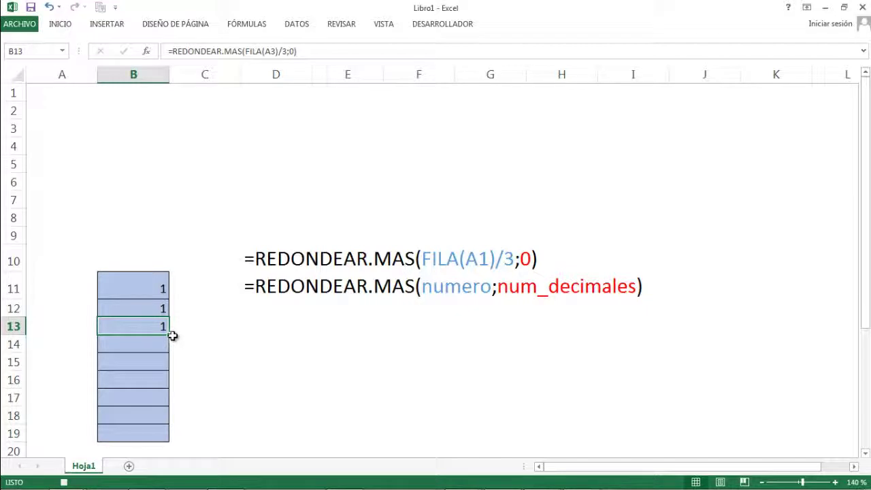
- Extend the formula from B13 to B14 and examine how its FILA(A4)/3 and decimals arguments are evaluated
{"action": "left_click_drag", "start_coordinate": [170, 337], "coordinate": [135, 359]}
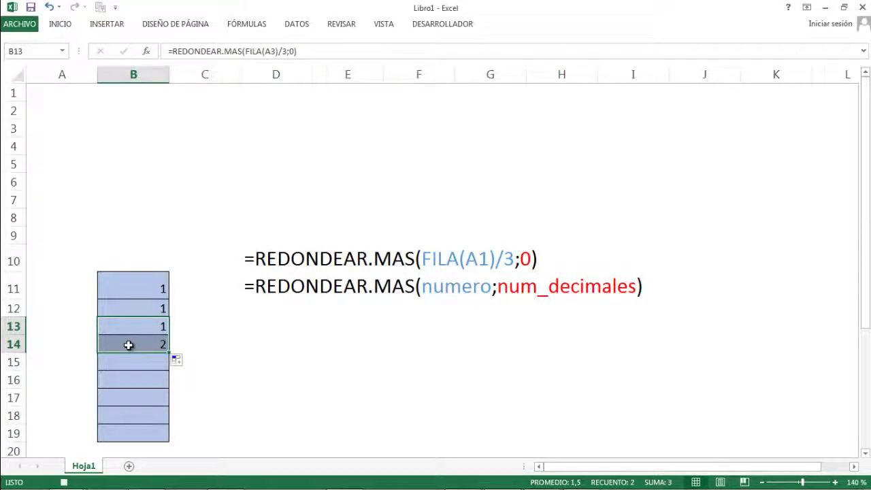
{"action": "left_click", "coordinate": [128, 345]}
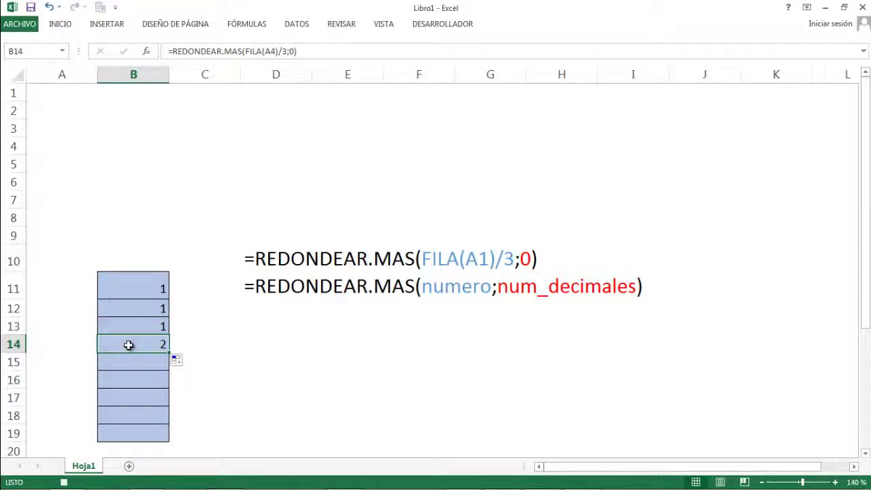
{"action": "left_click", "coordinate": [149, 53]}
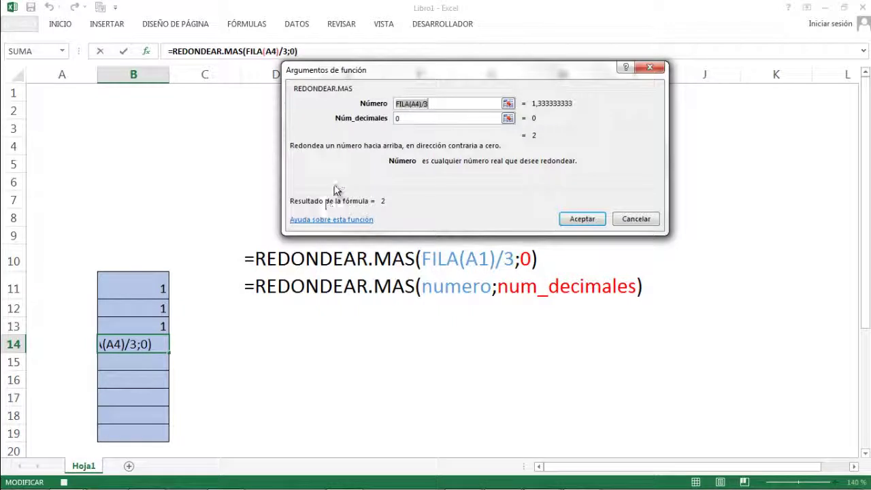
{"action": "left_click", "coordinate": [416, 104]}
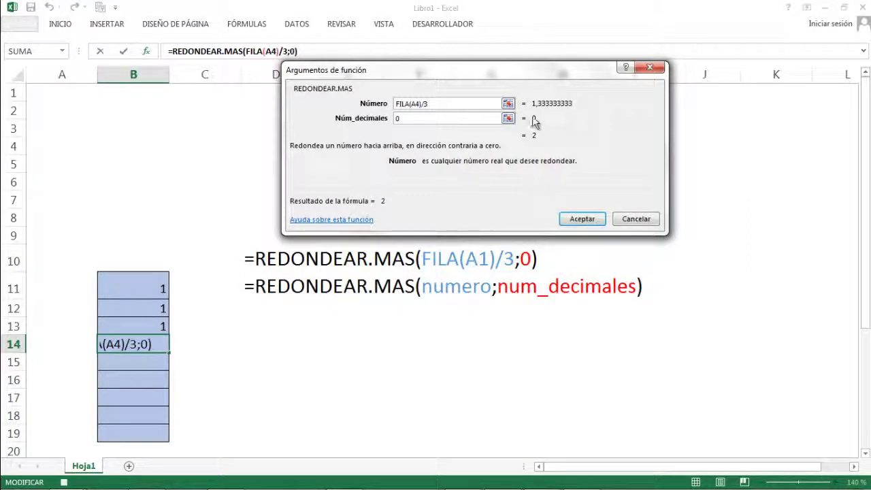
{"action": "left_click", "coordinate": [407, 120]}
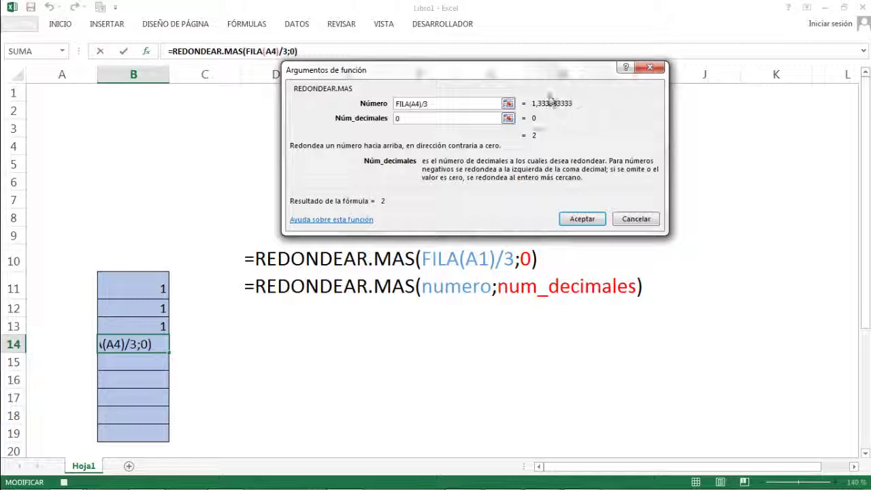
{"action": "left_click", "coordinate": [580, 218]}
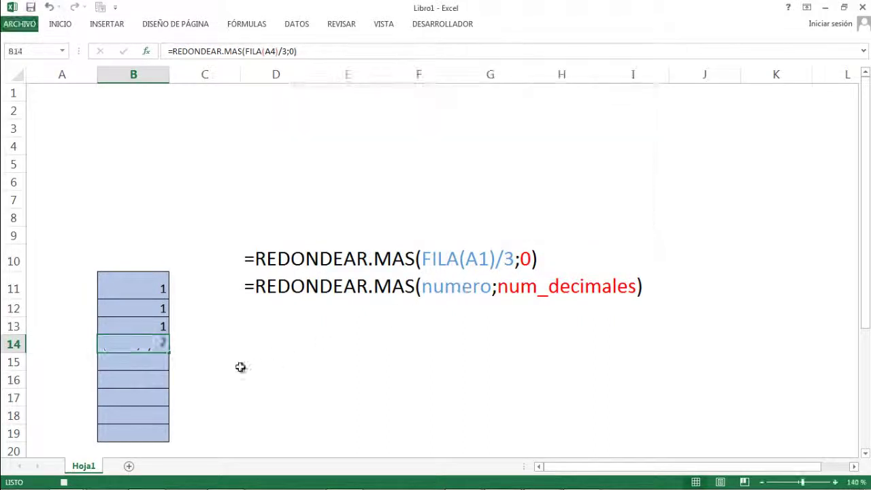
- Fill the formula from B14 down to B19 and review the copied formulas in B15, B16, B18 and B19
{"action": "left_click_drag", "start_coordinate": [169, 352], "coordinate": [162, 433]}
{"action": "left_click_drag", "start_coordinate": [162, 434], "coordinate": [162, 435]}
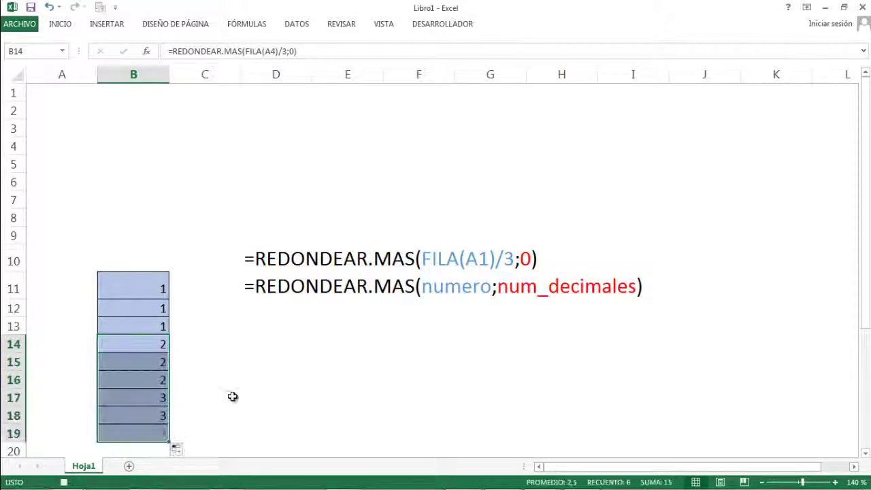
{"action": "scroll", "coordinate": [175, 397], "scroll_direction": "down", "scroll_amount": 2}
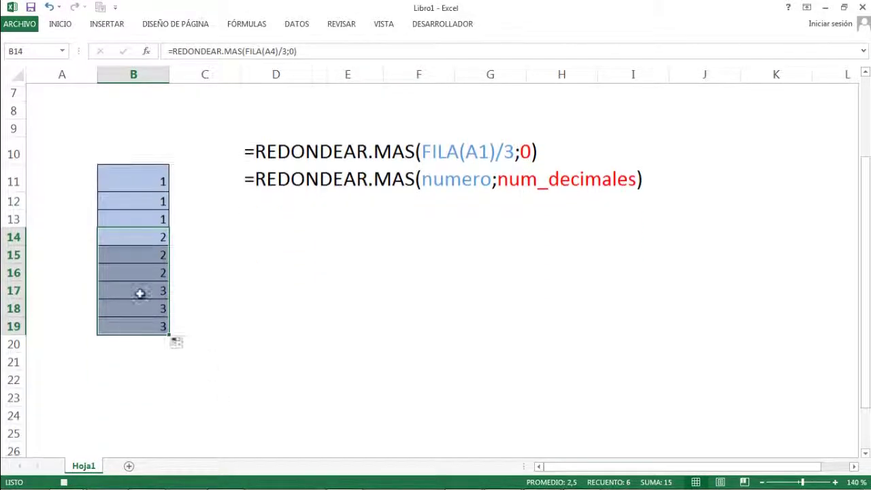
{"action": "left_click", "coordinate": [142, 254]}
{"action": "left_click", "coordinate": [132, 275]}
{"action": "left_click", "coordinate": [116, 311]}
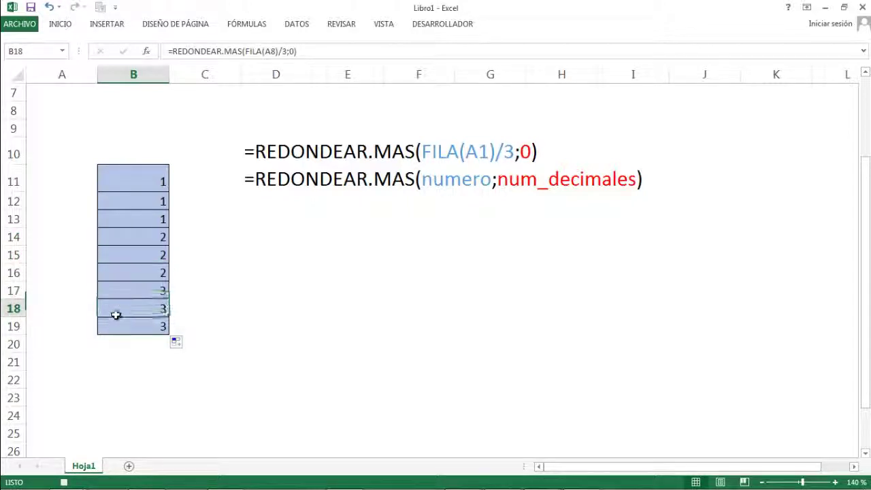
{"action": "left_click", "coordinate": [113, 323]}
{"action": "scroll", "coordinate": [115, 319], "scroll_direction": "up", "scroll_amount": 1}
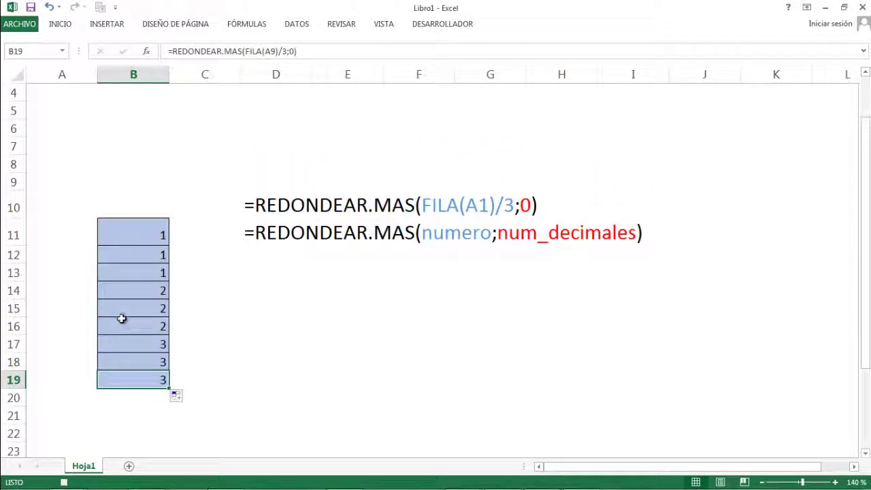